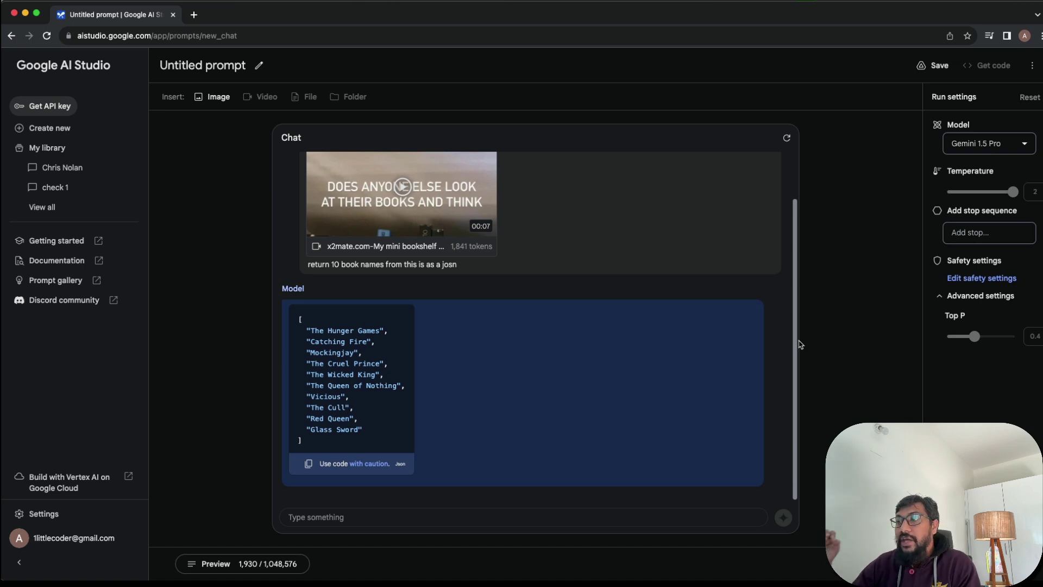
Step: Review the uploaded video prompt above the JSON book list, then bring up the bookshelf YouTube Short
scroll(524, 308, up, 2)
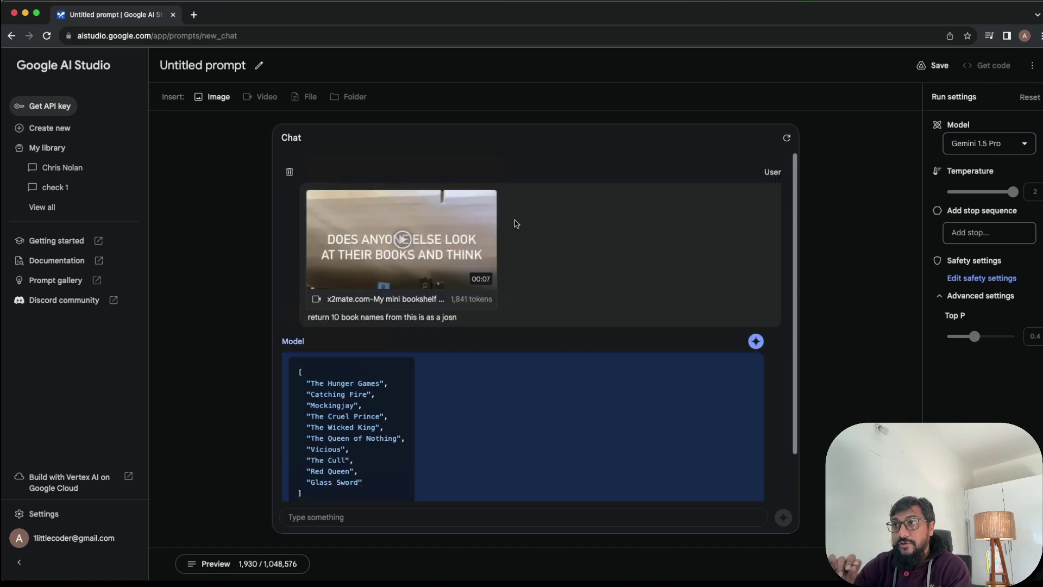
key(super+Tab)
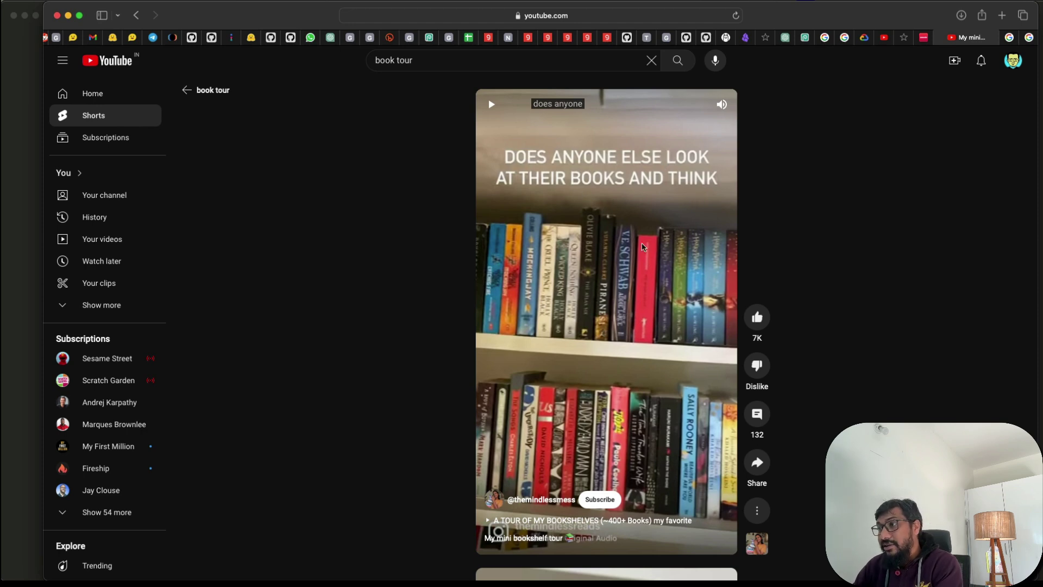
Step: Play the bookshelf Short briefly and pause it
click(609, 335)
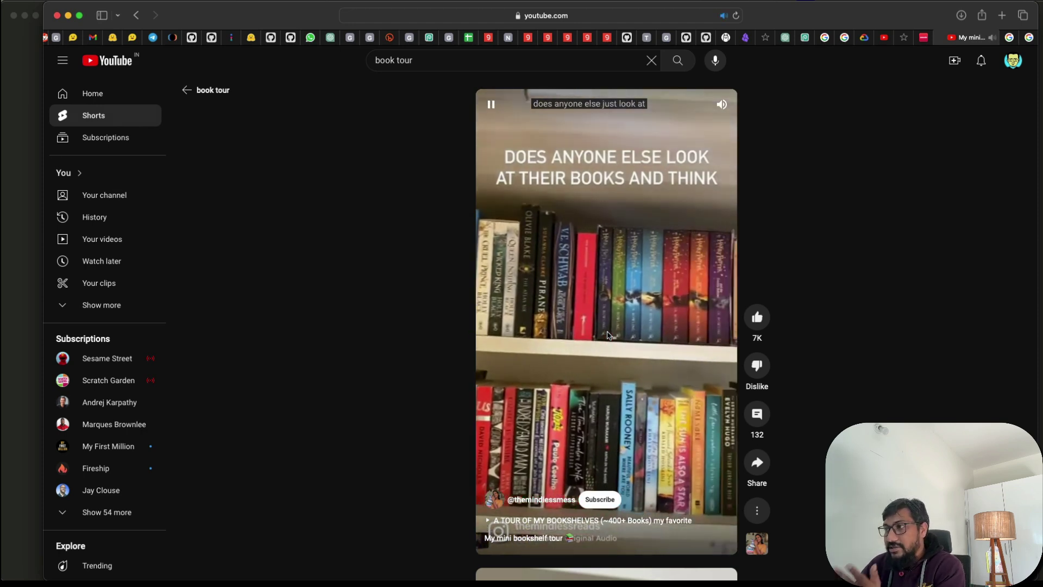
click(603, 325)
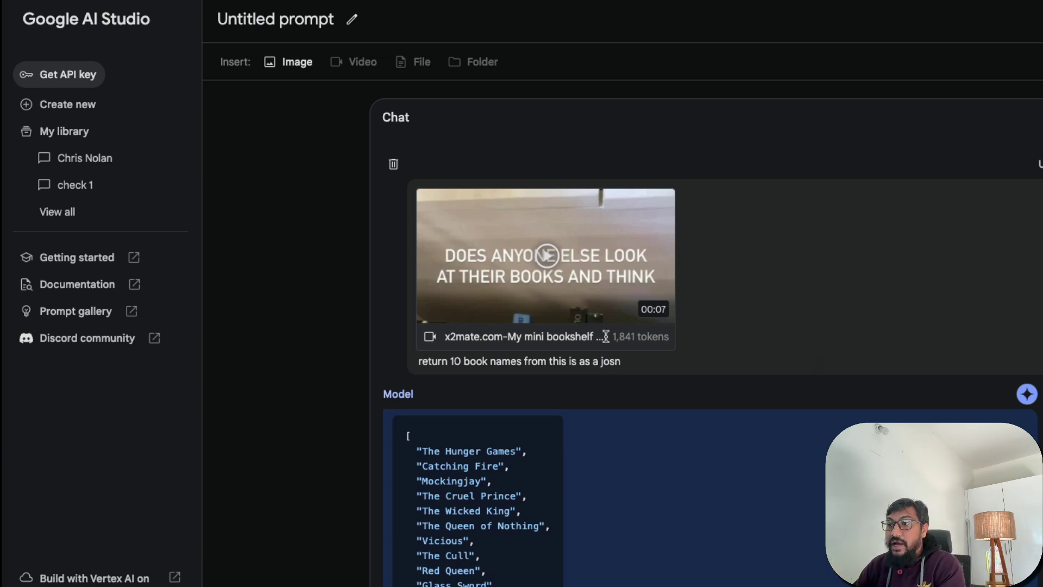
Step: Scroll to the end of the ten-title JSON list, ending at 'Glass Sword'
scroll(548, 466, down, 2)
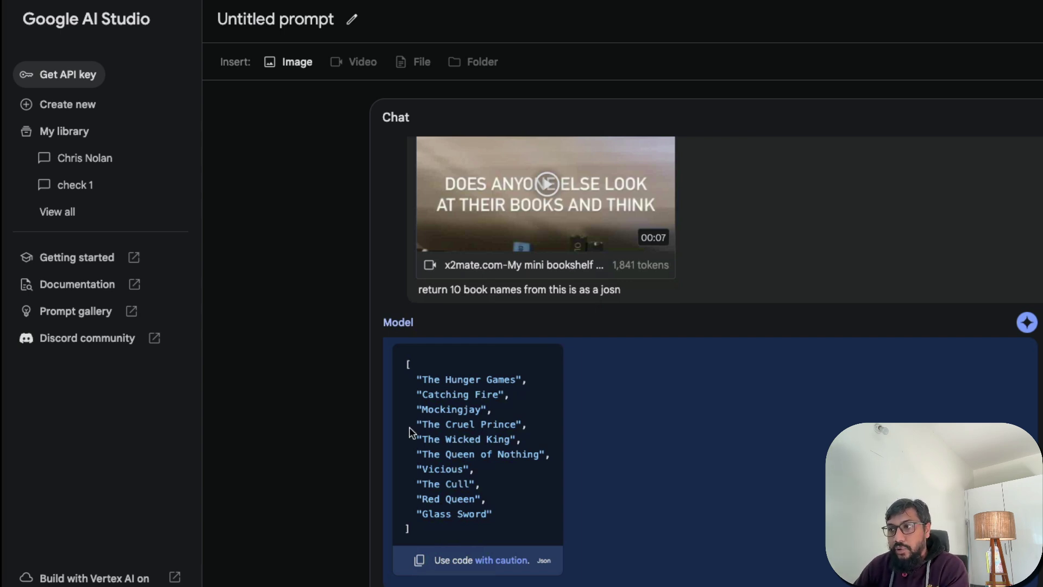
Step: Switch to the book tour Short, play it for a few seconds, and pause it
key(ctrl+Tab)
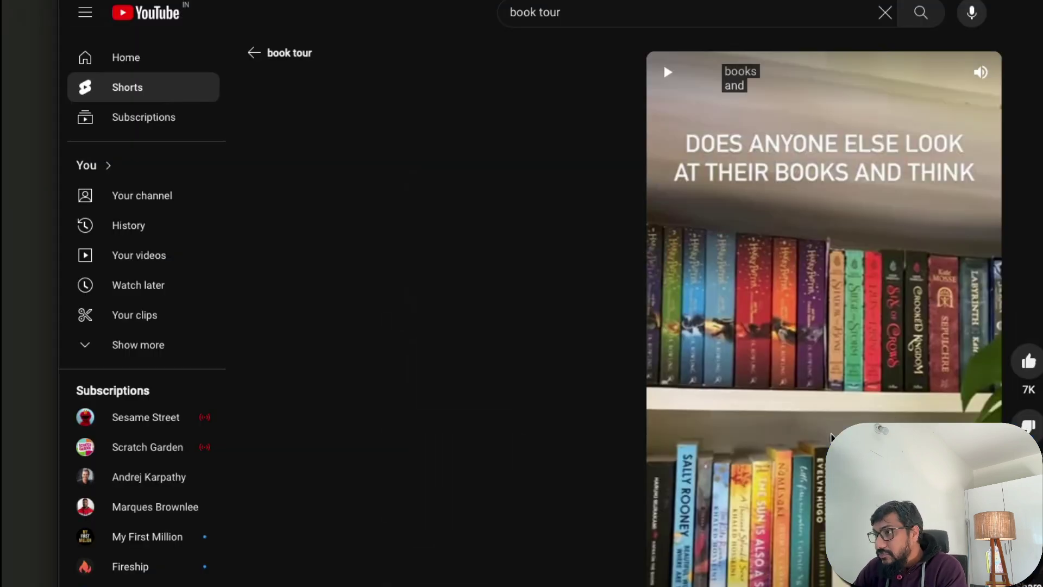
click(801, 485)
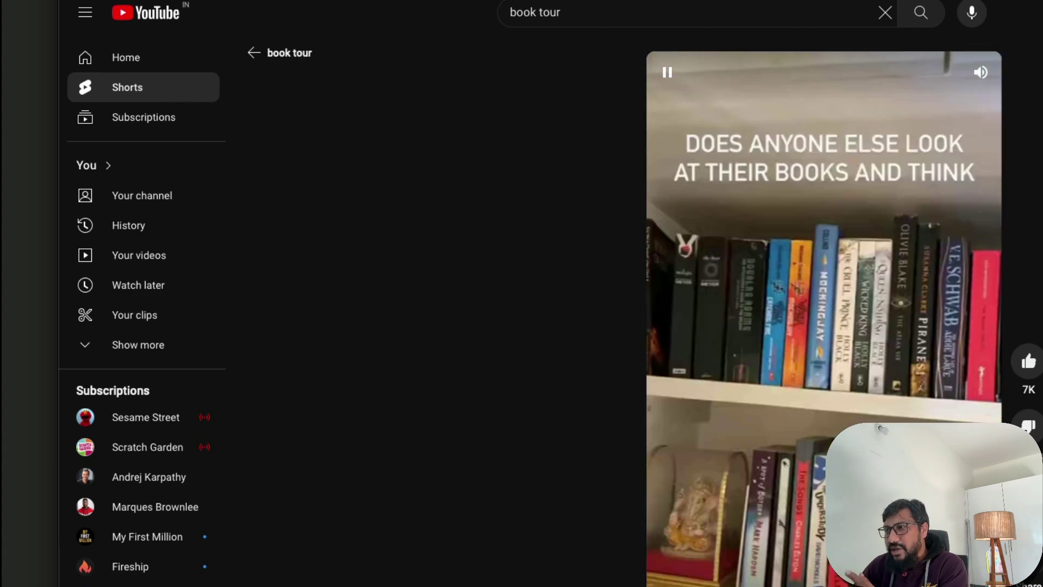
click(790, 392)
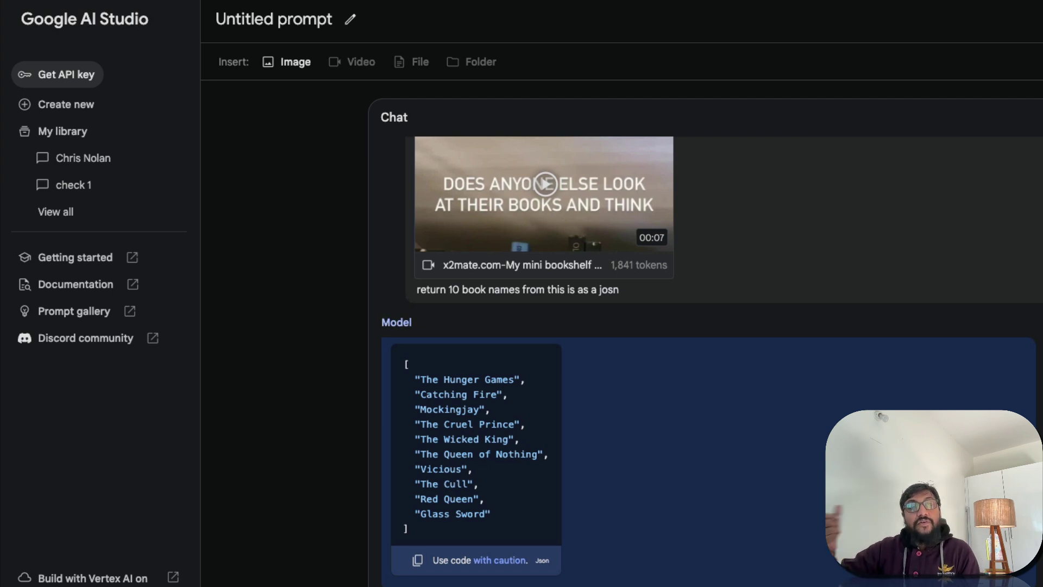
Step: Leave the book chat for a fresh prompt, discarding the unsaved changes
click(81, 29)
click(841, 406)
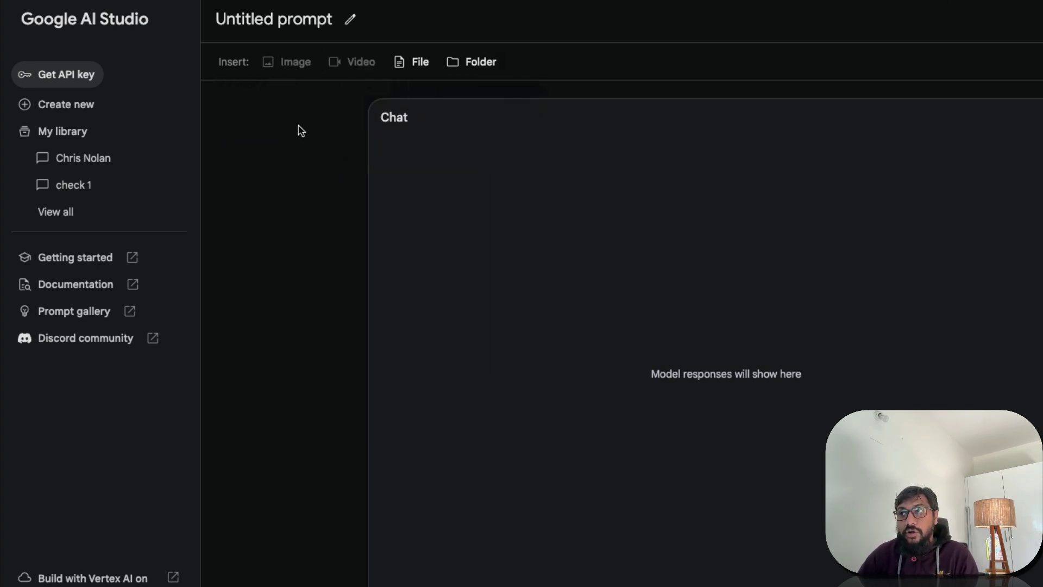
Step: Open the video insert options, glance at the sample videos, then choose Upload
click(345, 74)
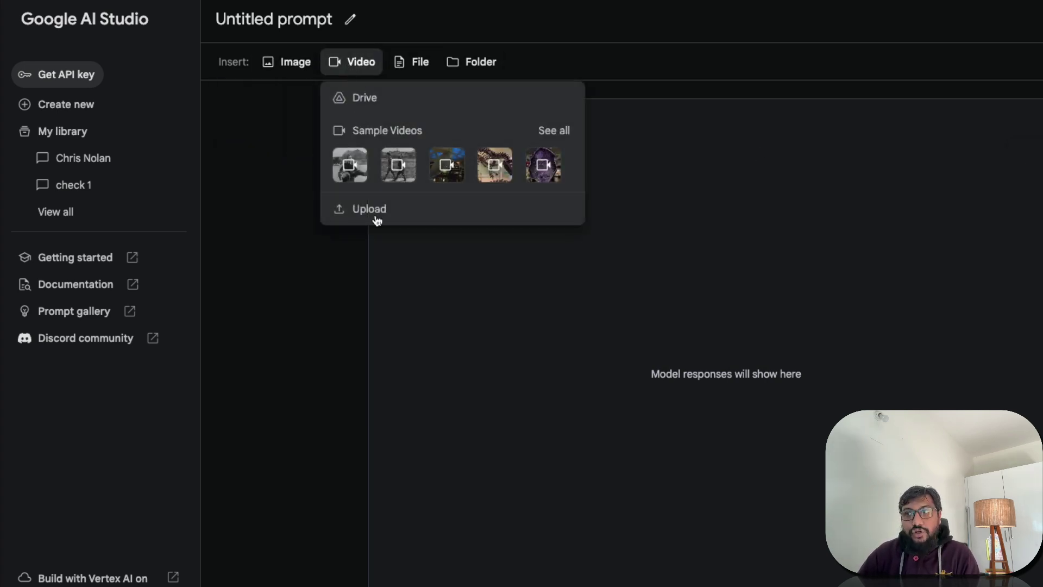
click(563, 131)
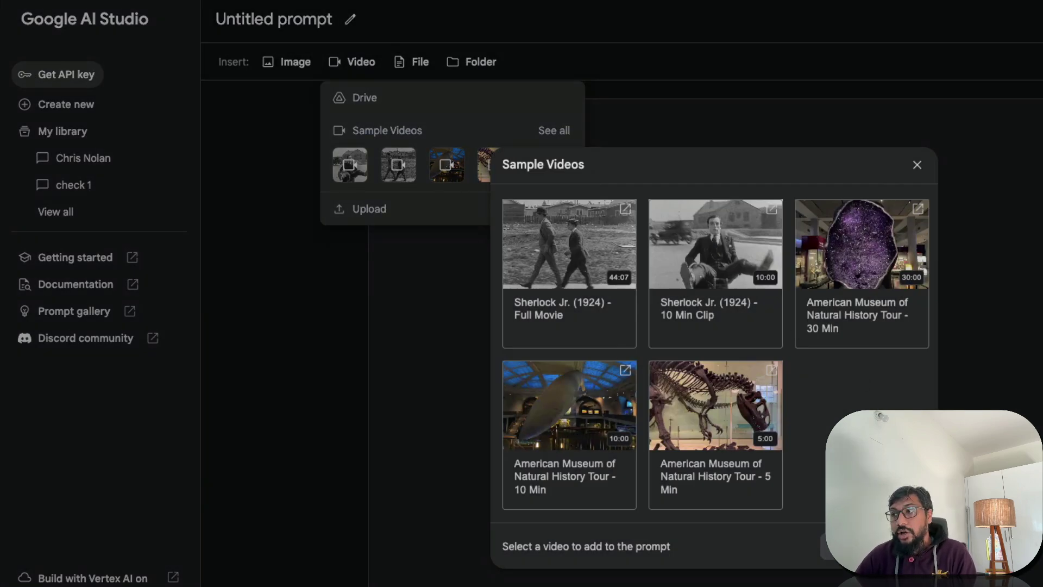
click(368, 110)
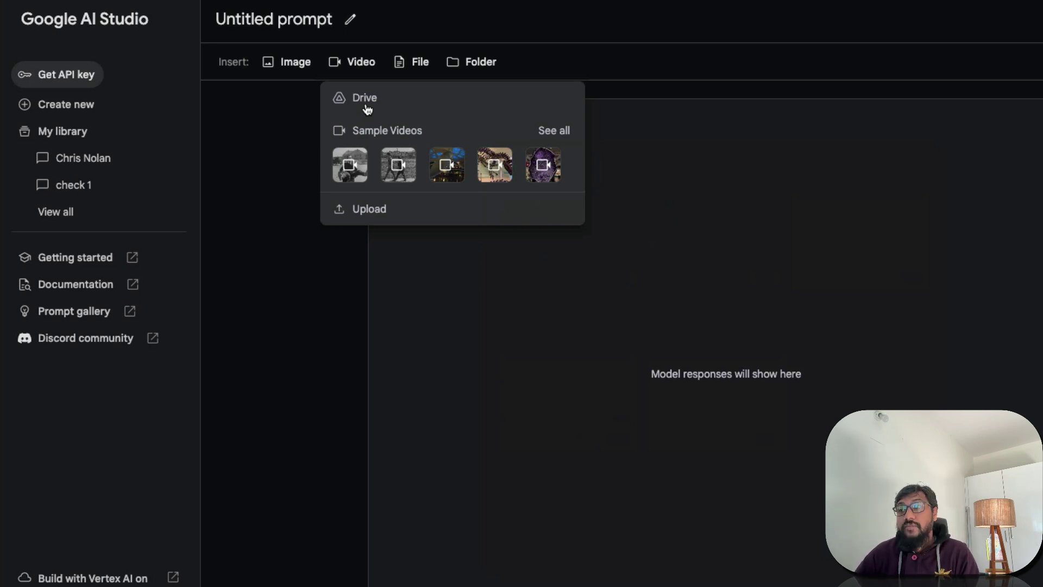
click(373, 210)
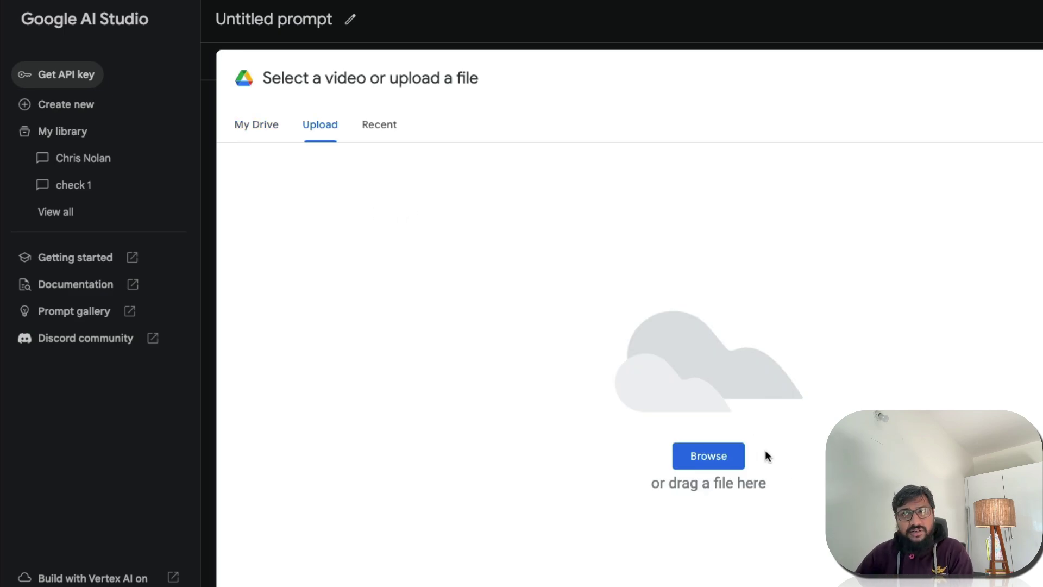
Step: Upload ssstwitter.com_1708841601568.mp4 from the Downloads folder as the prompt's video
click(701, 457)
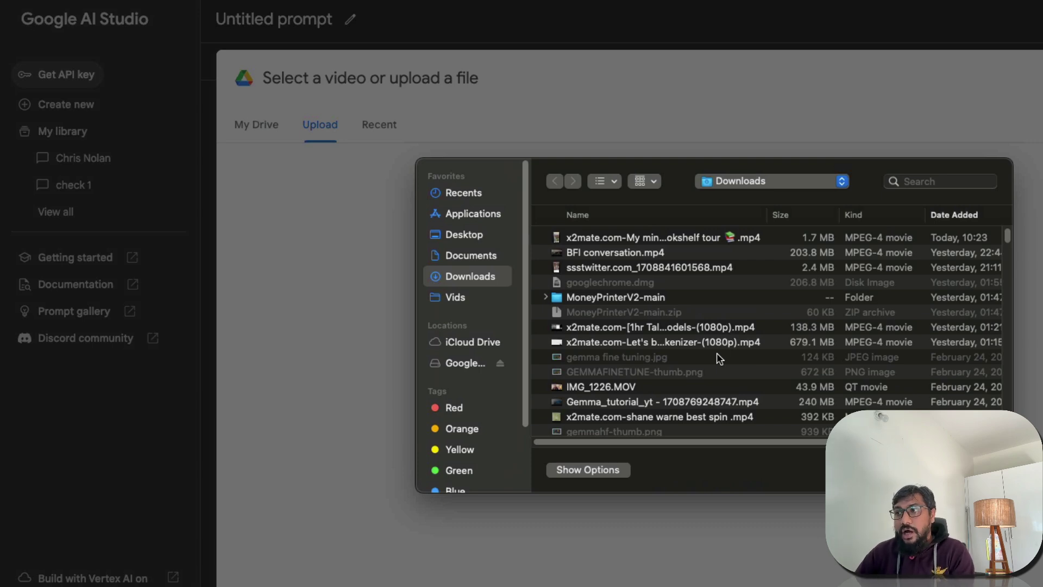
double_click(701, 267)
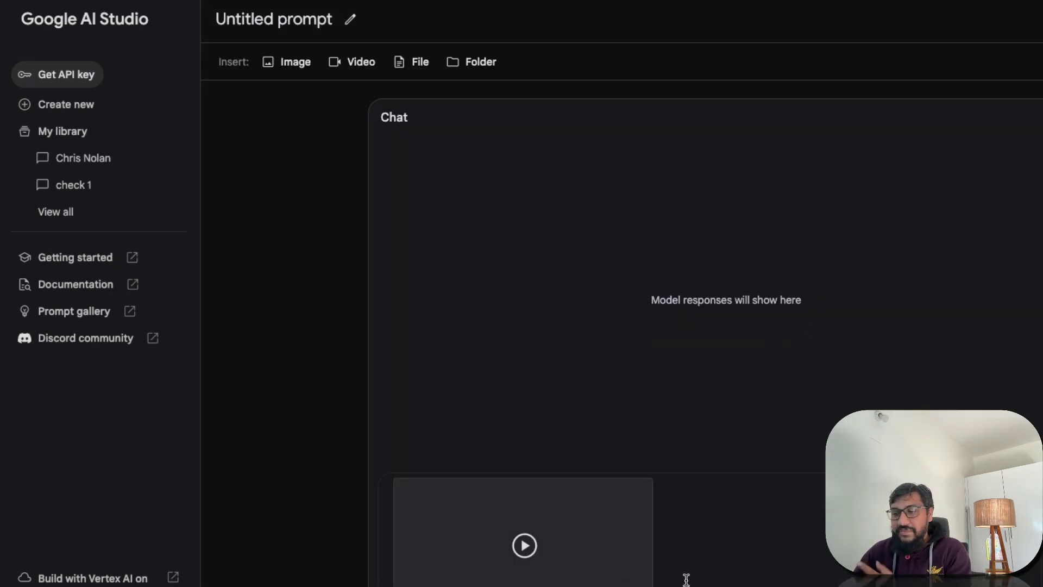
Step: Ask the model to 'Describe this video' about the attached clip and run it
click(656, 522)
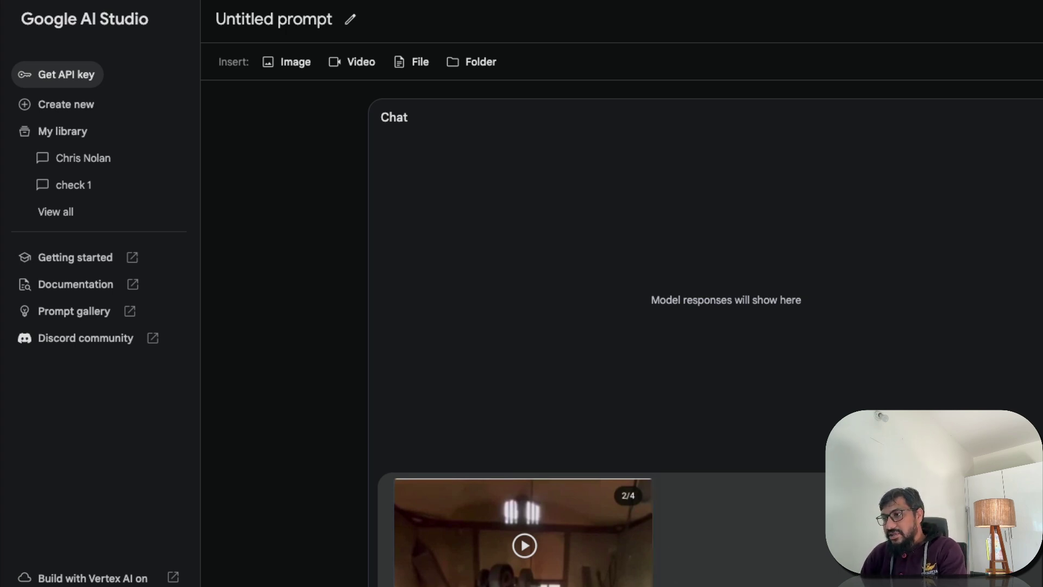
key(ctrl+Return)
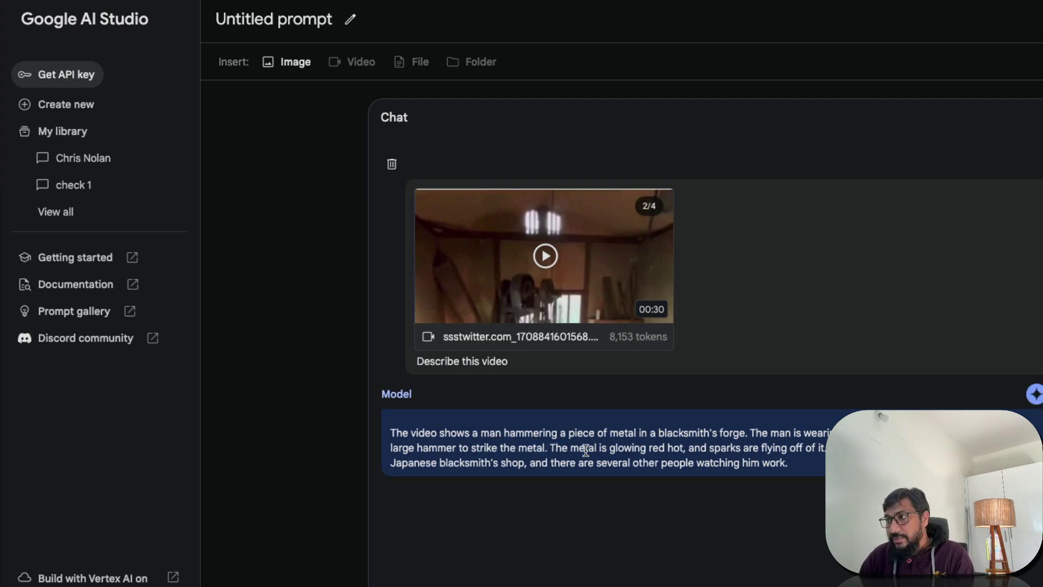
Step: Highlight the 'Japanese blacksmith's shop' phrase in the model's answer
drag(390, 462, 528, 467)
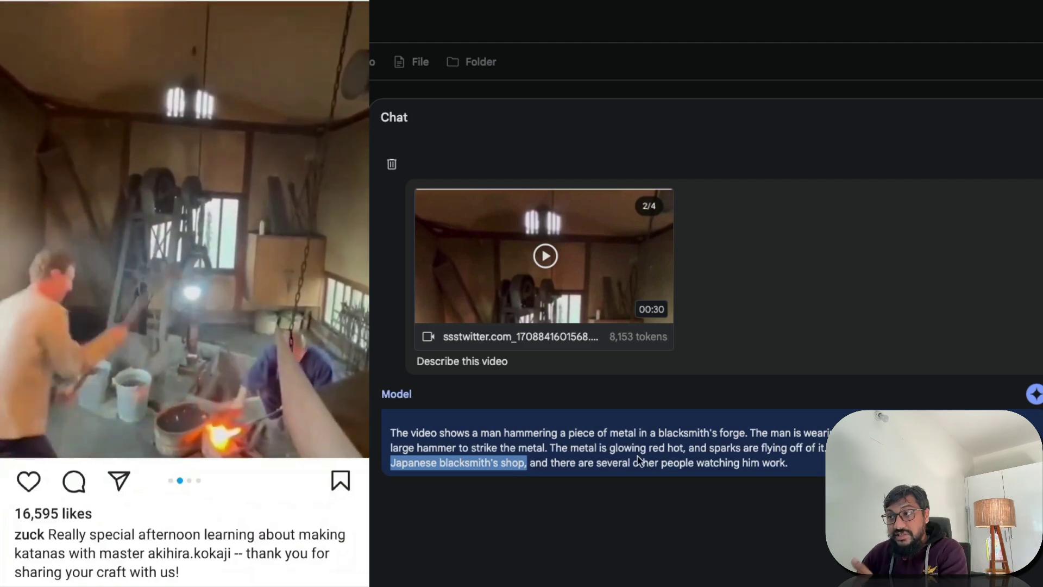
click(546, 474)
drag(521, 465, 391, 462)
click(391, 462)
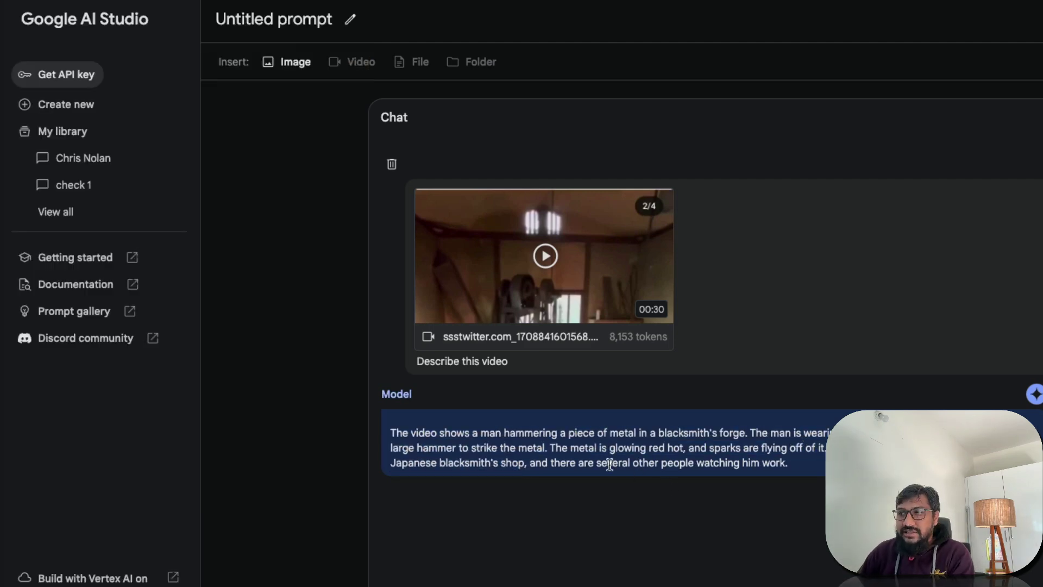
Step: Highlight the part about people watching him, then go to create a new prompt
drag(607, 462, 796, 467)
click(797, 468)
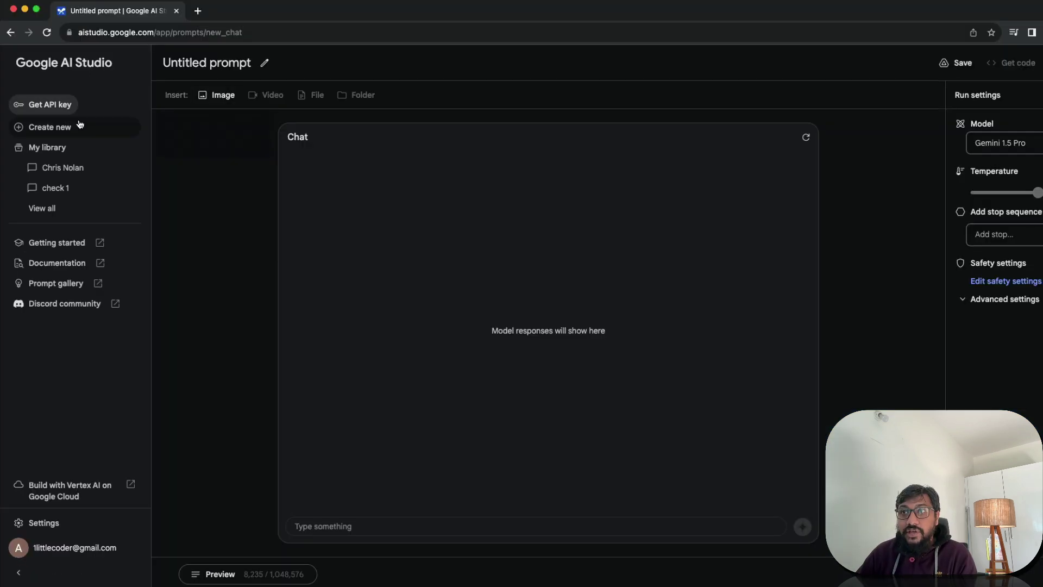
click(66, 105)
Step: Start a new chat, discarding unsaved changes, and switch the model to Gemini 1.5 Pro
click(60, 157)
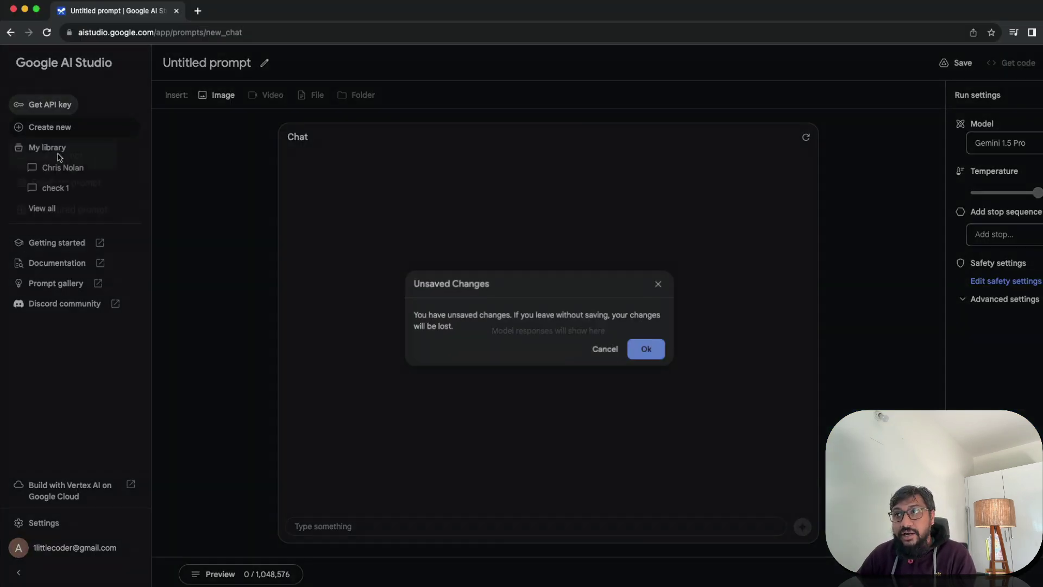
click(648, 347)
click(975, 142)
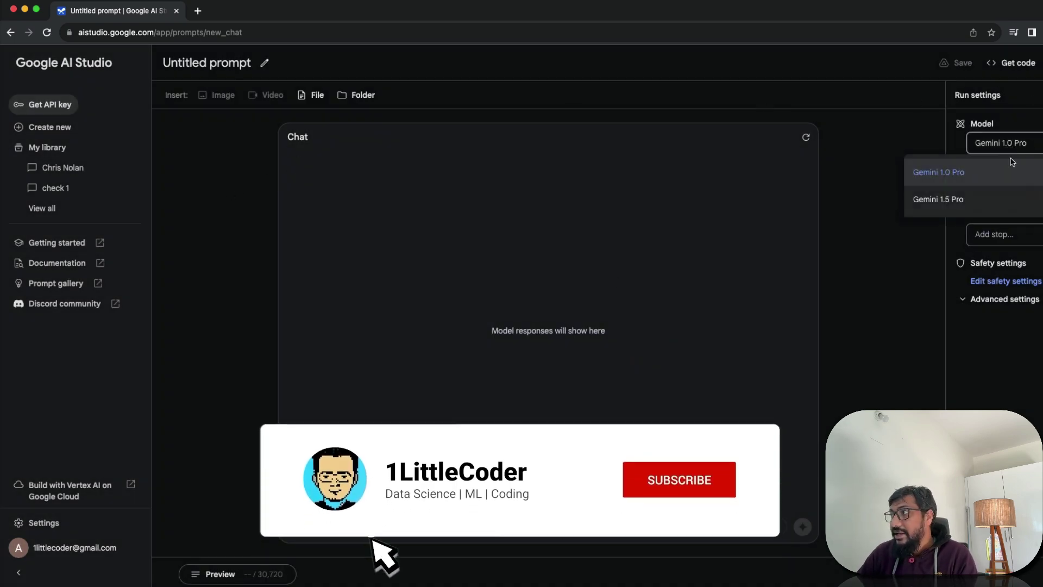
click(945, 199)
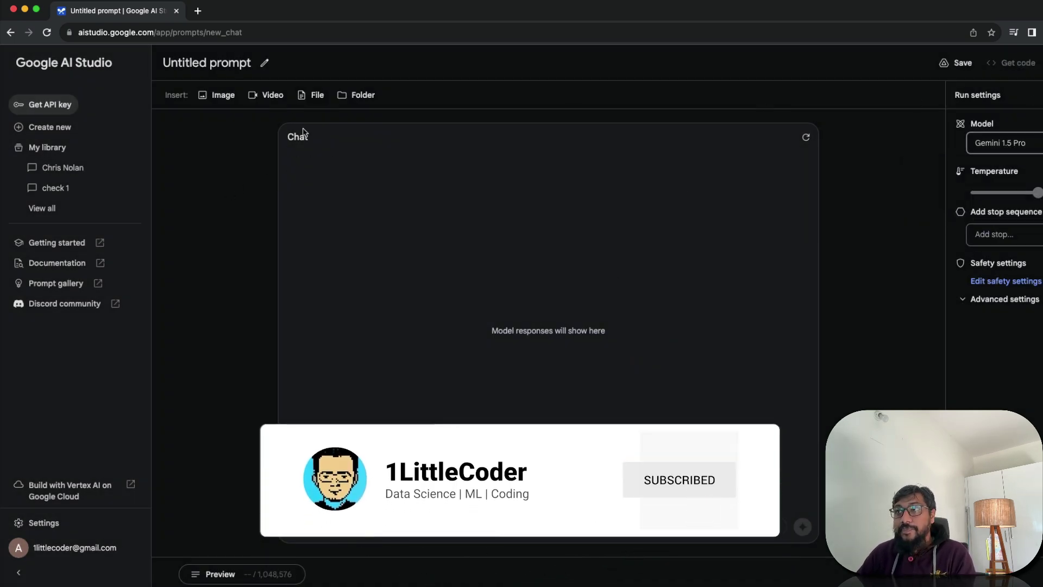
Step: Begin uploading the intro-to-LLMs talk video from the computer
click(271, 97)
click(278, 205)
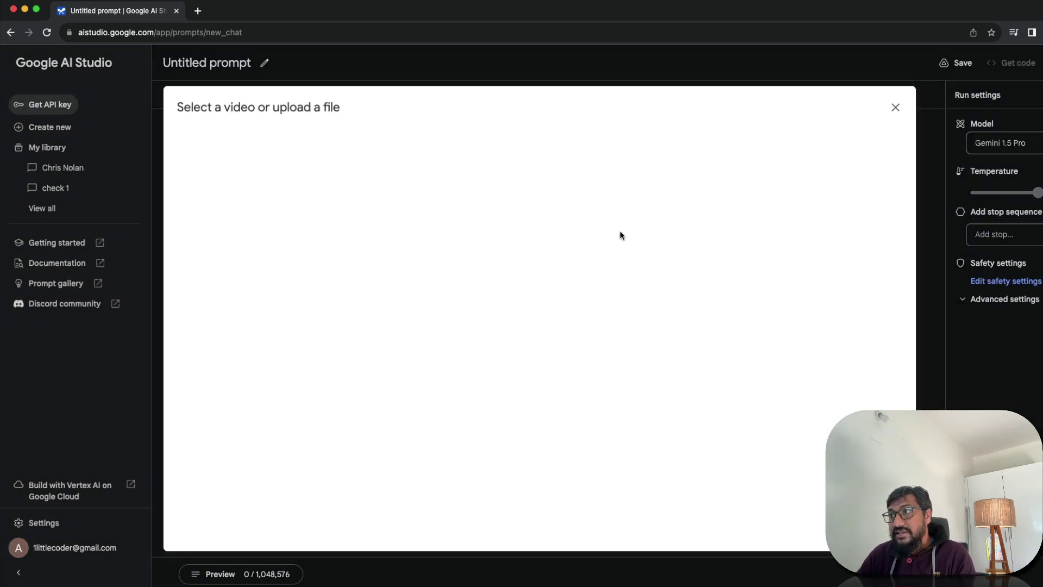
click(500, 343)
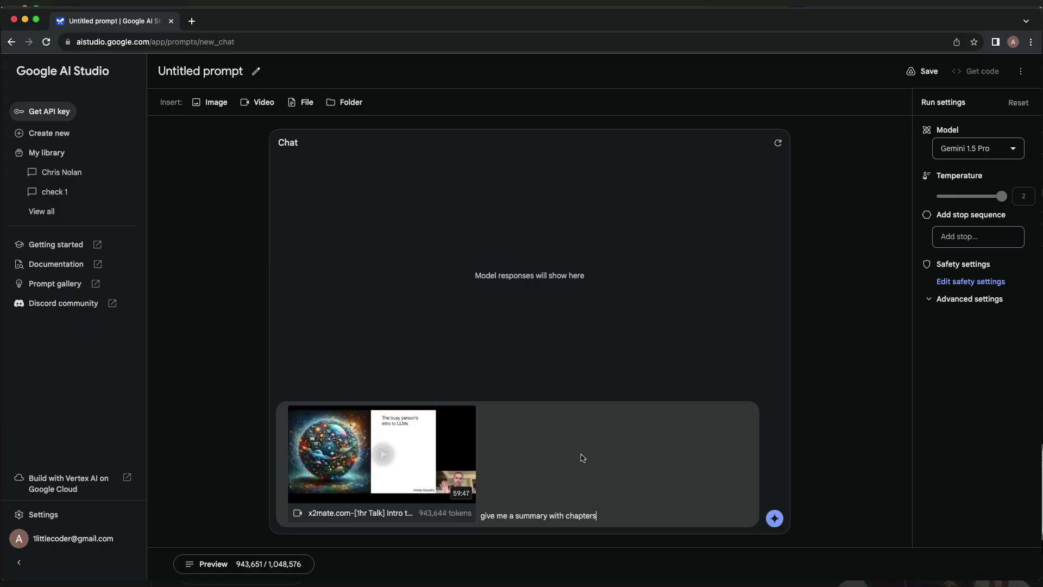
Step: Send the chapter summary request and scroll up through the model's seven-part summary
key(ctrl+Return)
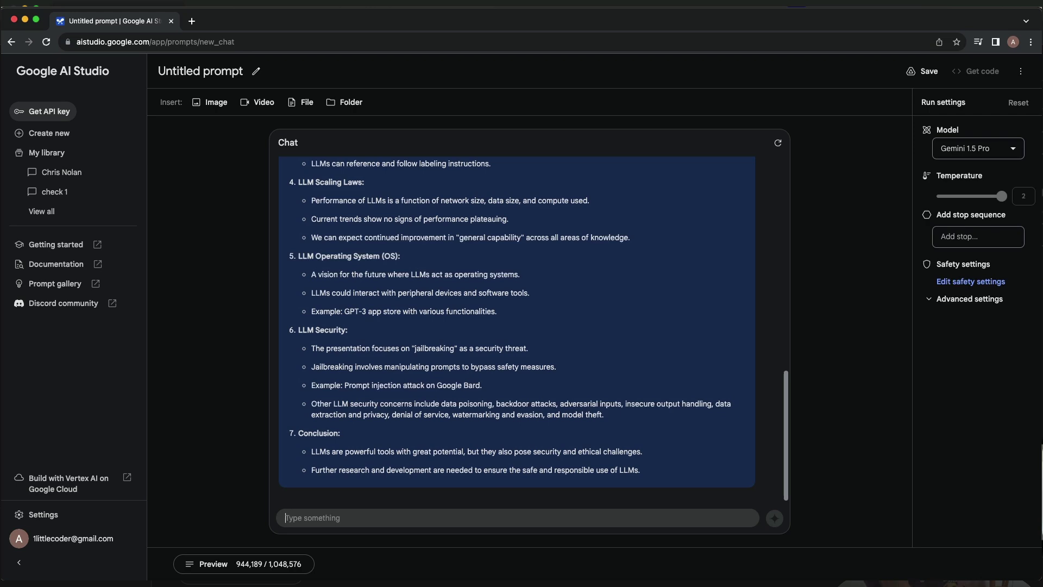
scroll(518, 437, up, 10)
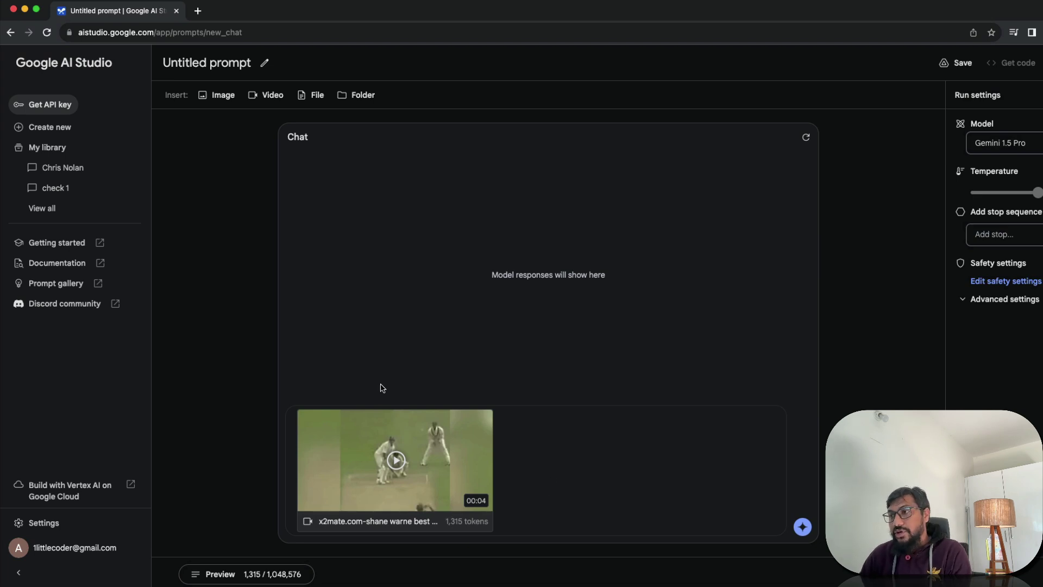
Step: Ask for 'commentary of this' on the Warne clip, then reset the chat to empty
click(543, 492)
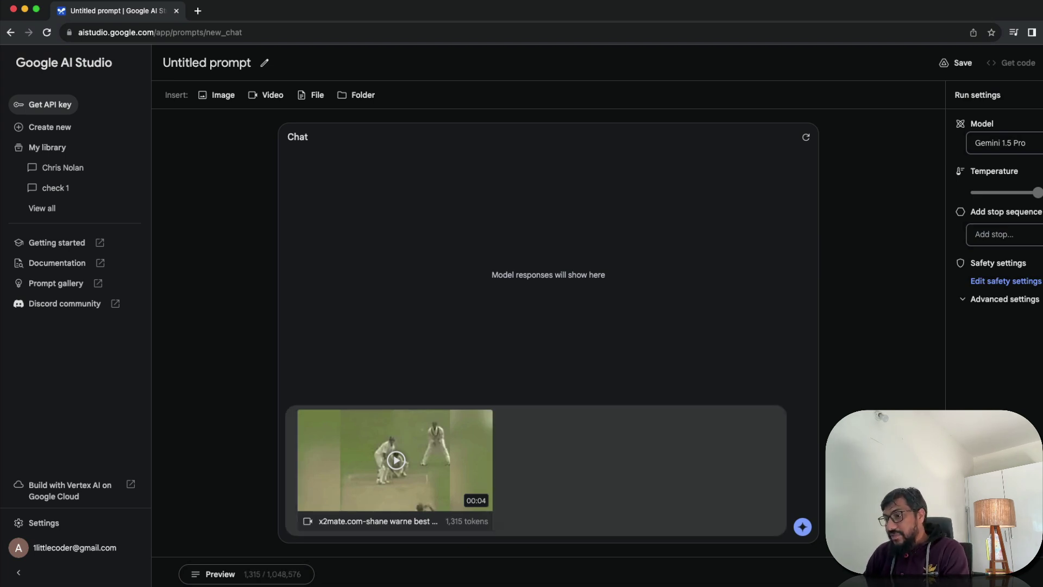
text(commentar)
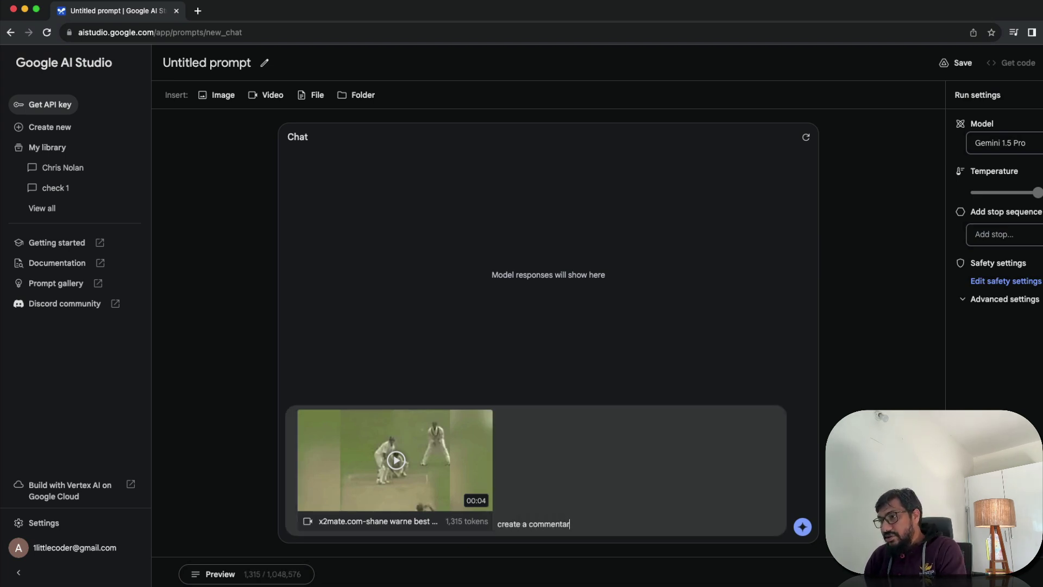
text(y of this)
key(Return)
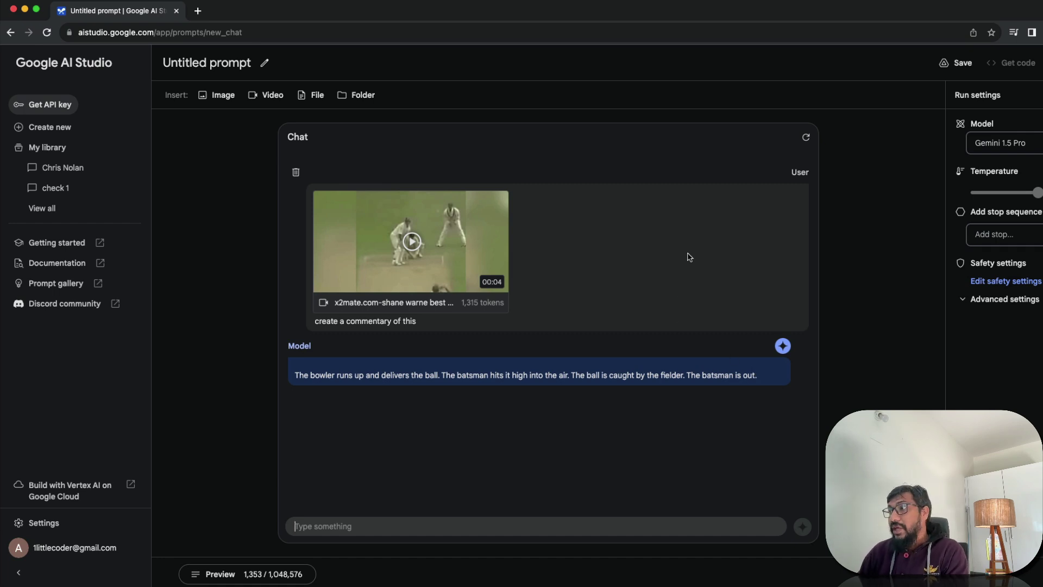
click(805, 137)
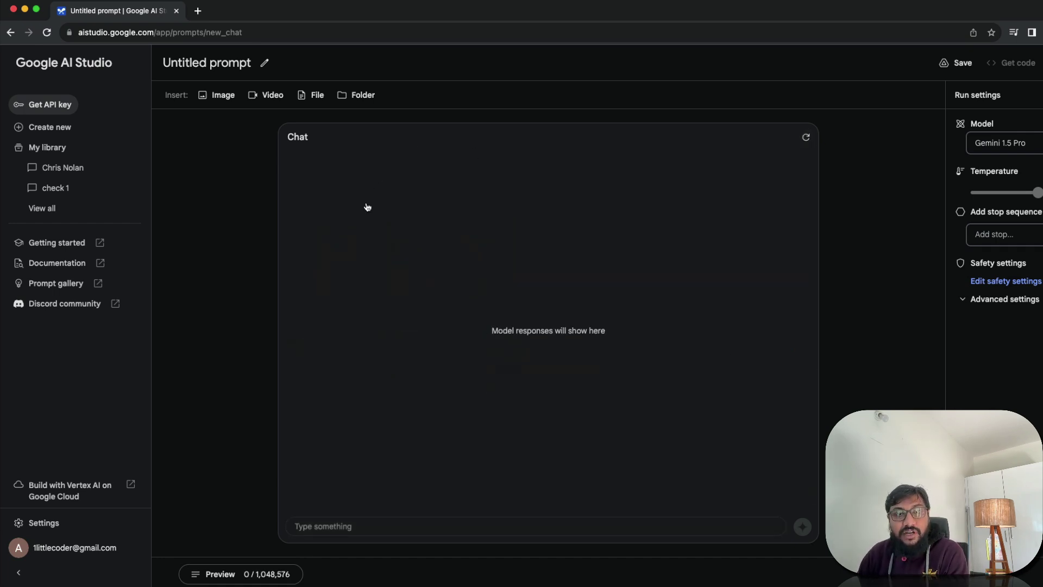
Step: Bring up the LLM-Alchemy-Chamber GitHub page in Safari and browse its README notebook tables
key(super+Tab)
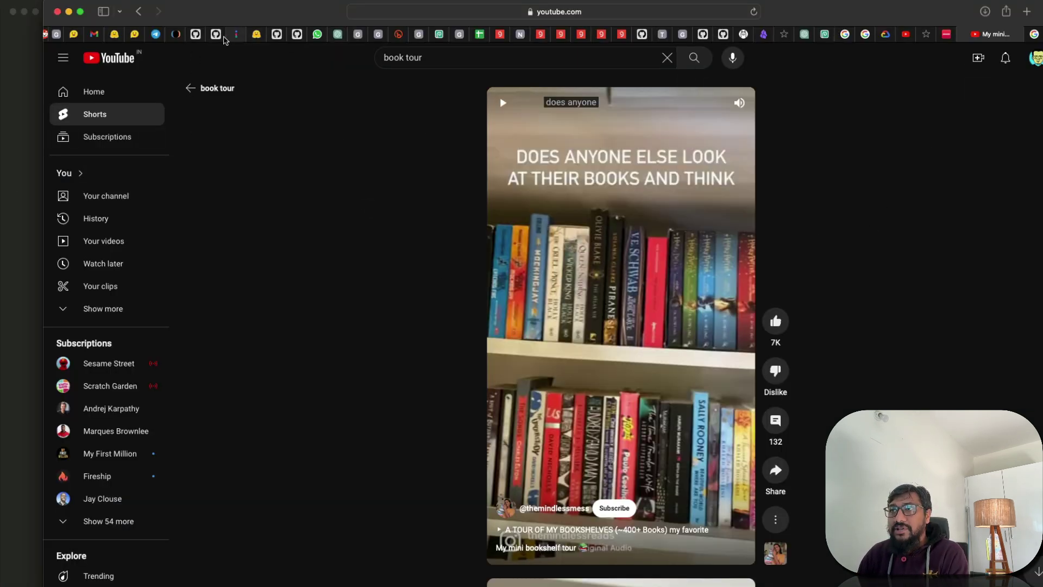
click(220, 36)
scroll(960, 312, down, 5)
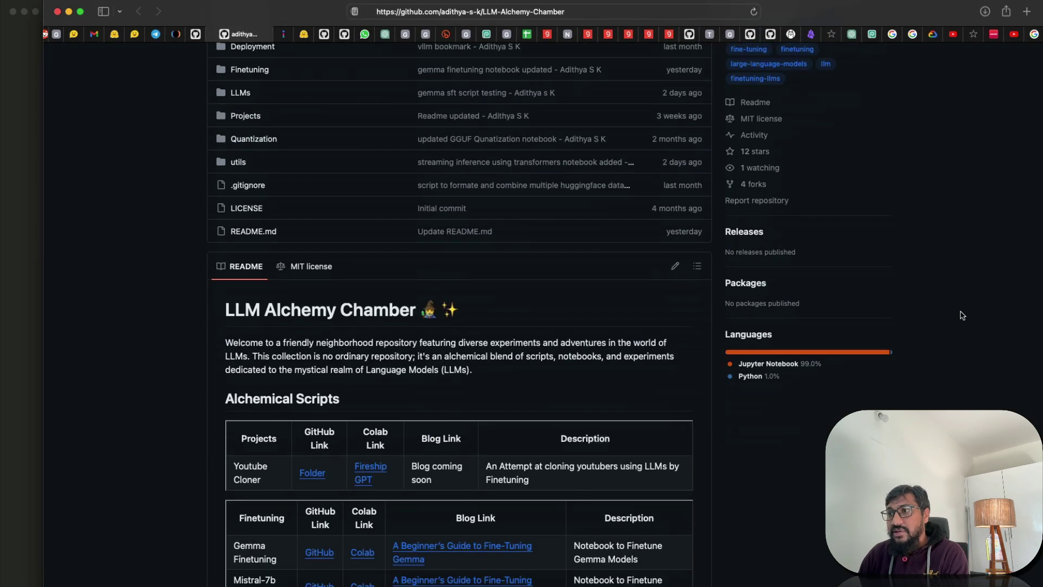
scroll(962, 315, down, 3)
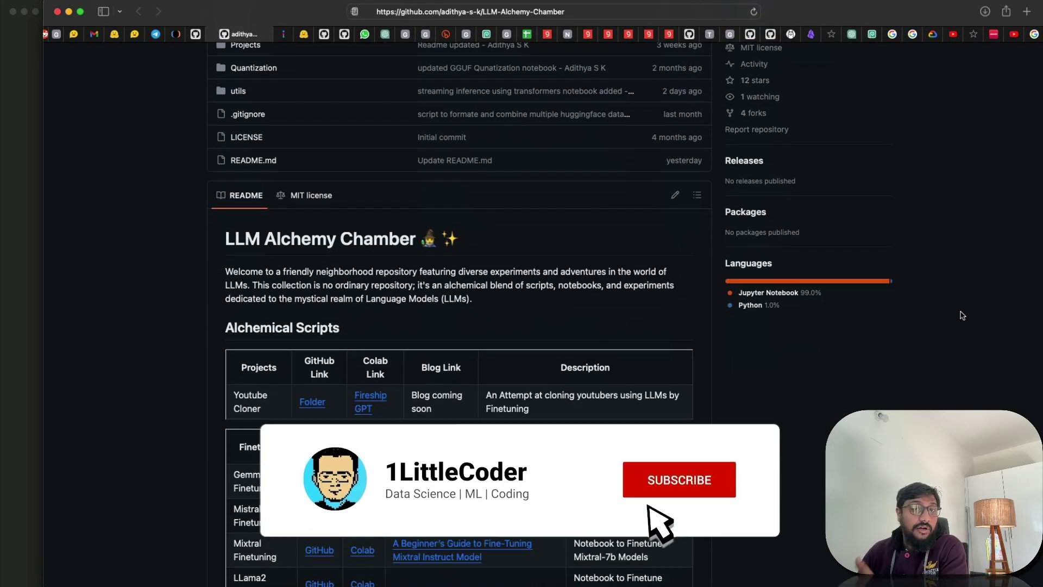
scroll(961, 315, down, 10)
scroll(962, 315, up, 4)
scroll(962, 315, up, 15)
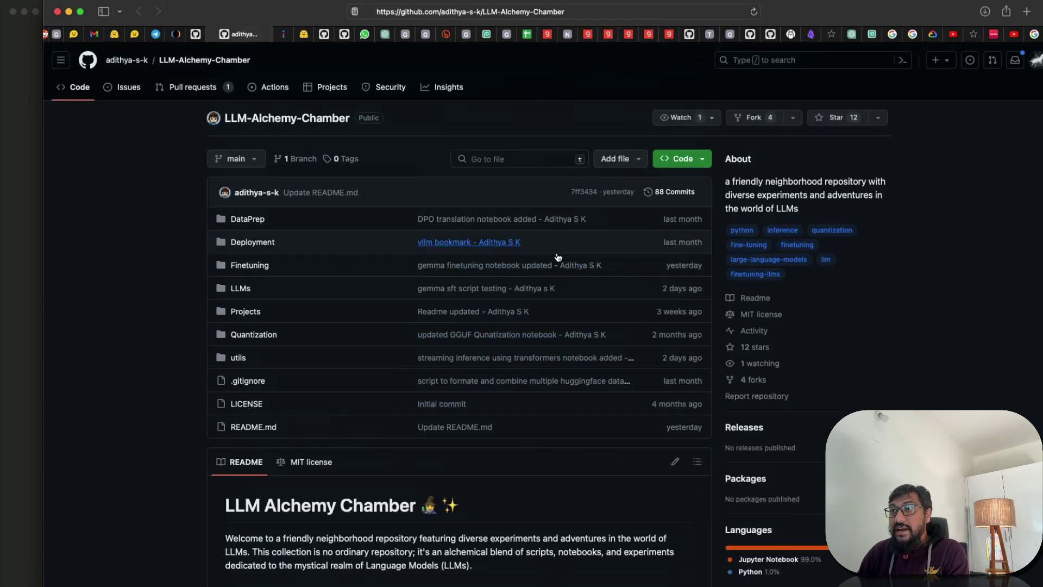
scroll(612, 261, down, 10)
scroll(614, 263, down, 3)
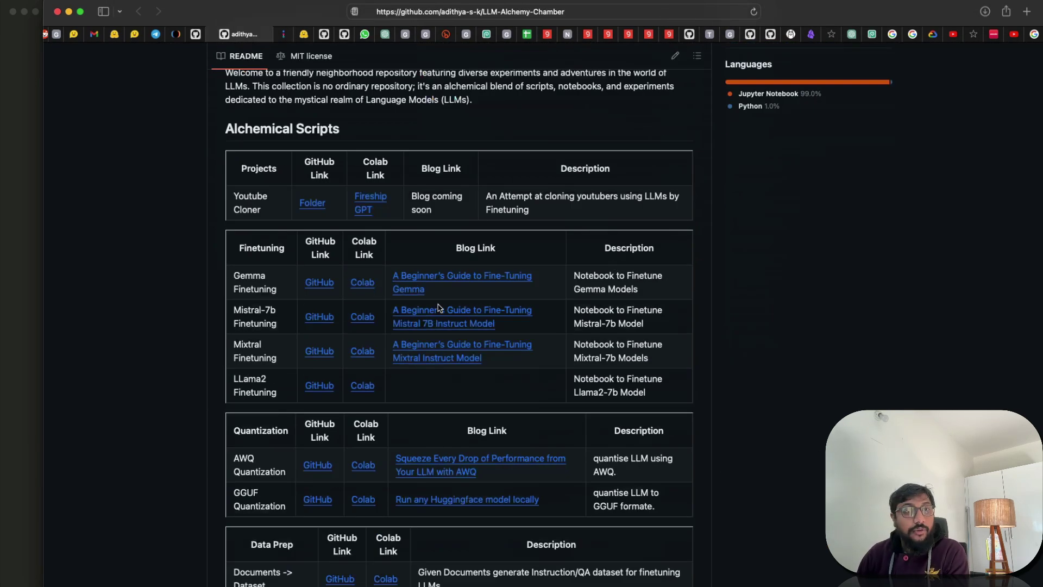
scroll(450, 307, up, 10)
key(super+space)
Step: Launch QuickTime Player and record a new screen recording while scrolling the GitHub page
text(quick)
key(Return)
click(120, 5)
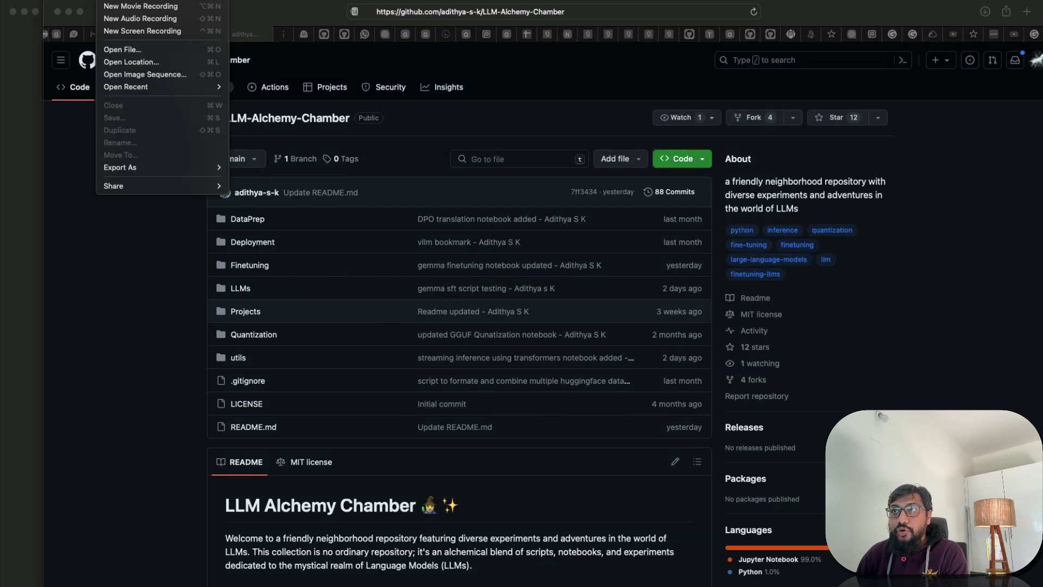
click(129, 34)
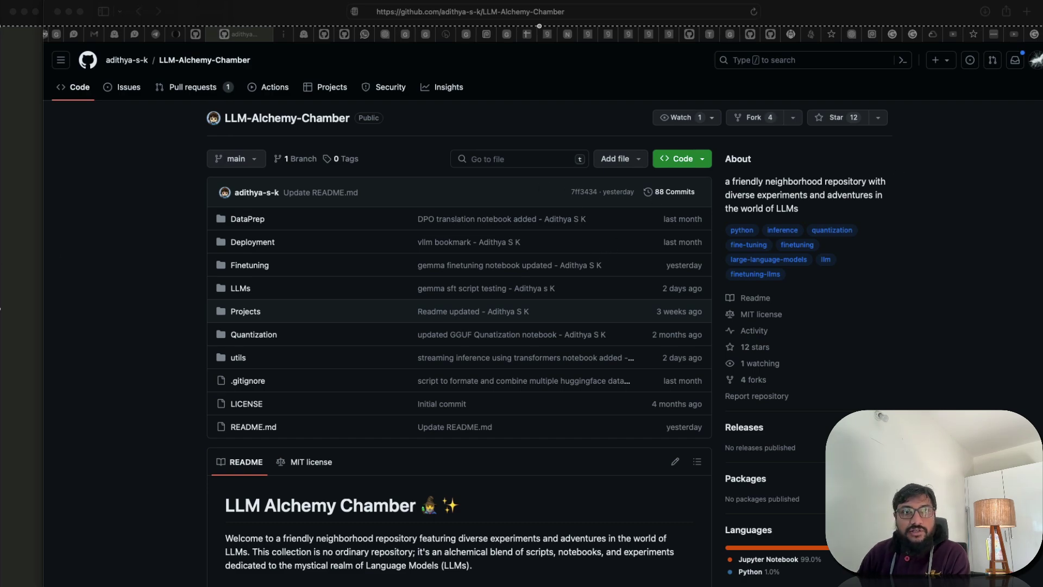
scroll(620, 370, down, 20)
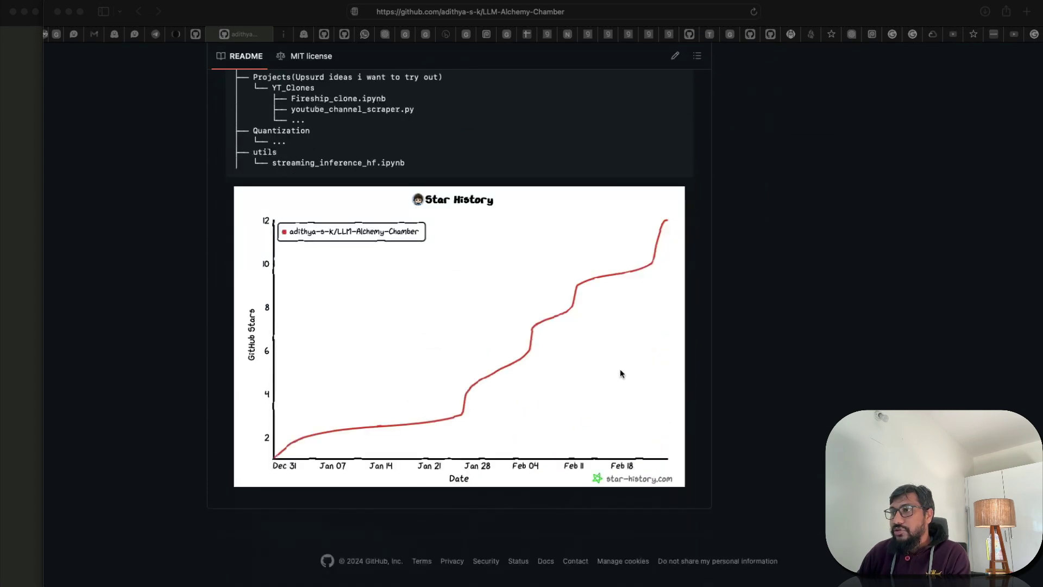
scroll(594, 345, up, 20)
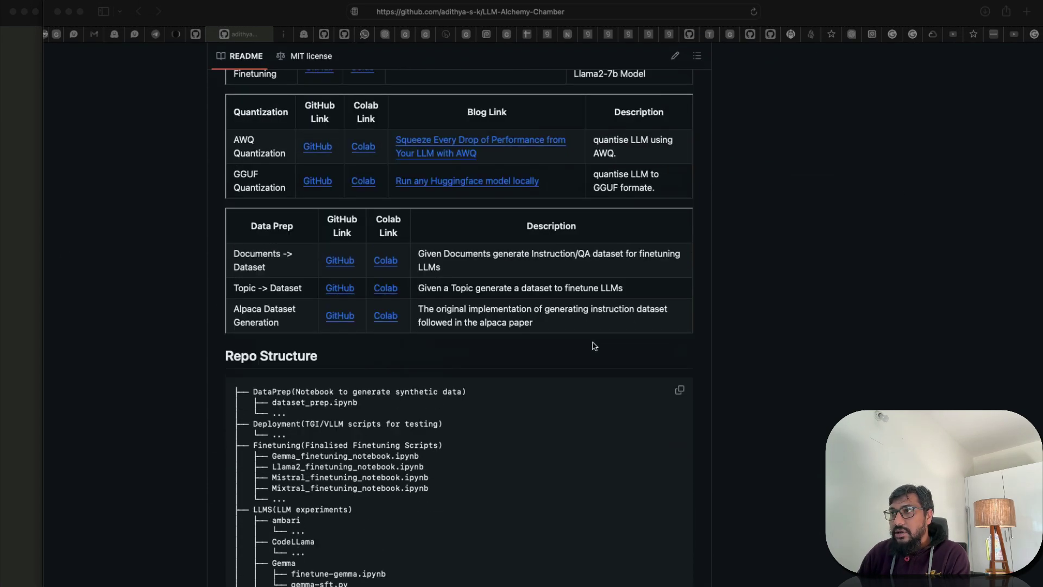
scroll(593, 345, up, 12)
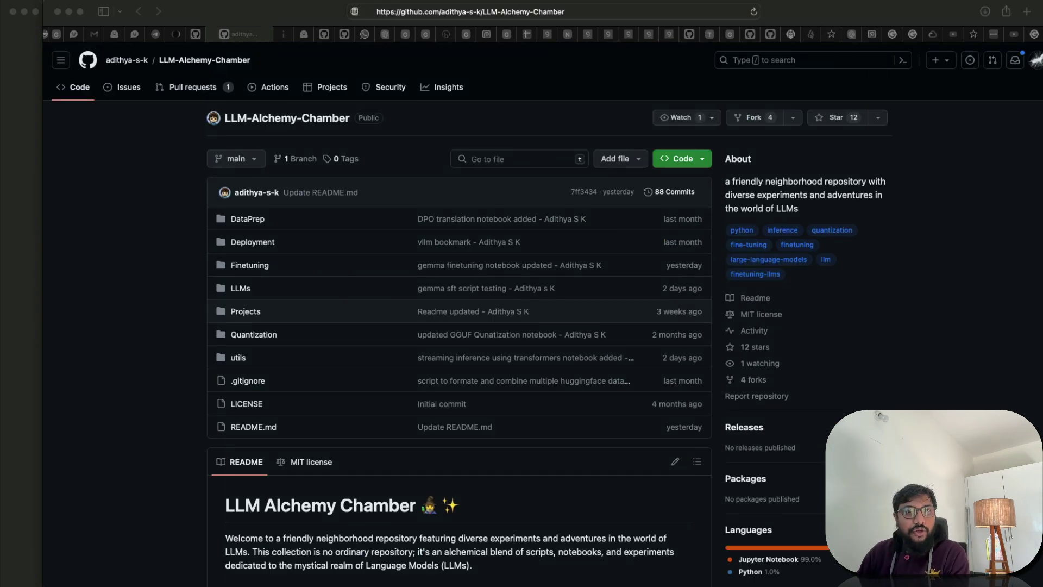
Step: Stop and play back the 6-second recording, close it, and return to AI Studio
key(super+Tab)
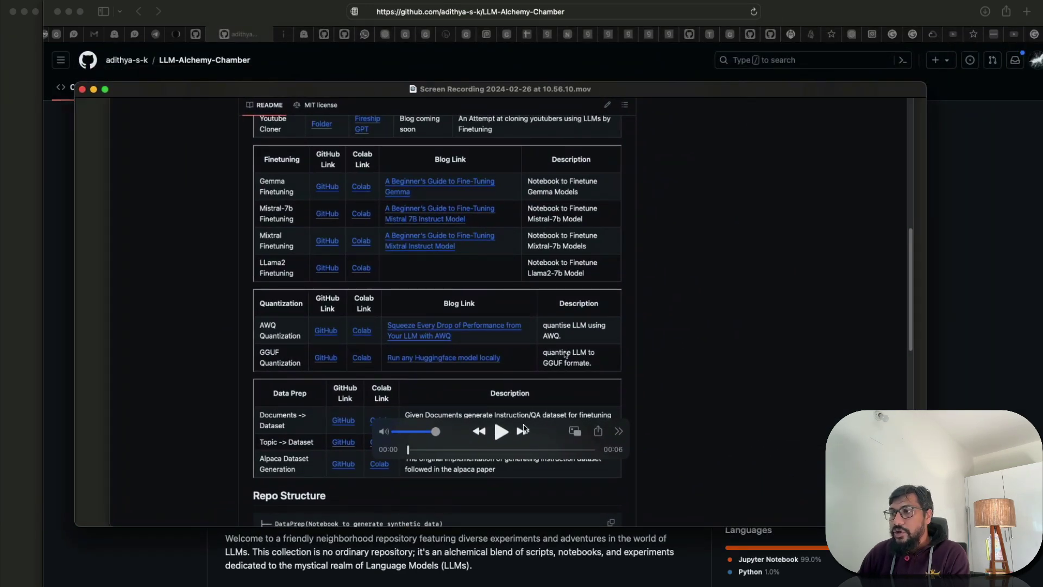
click(501, 431)
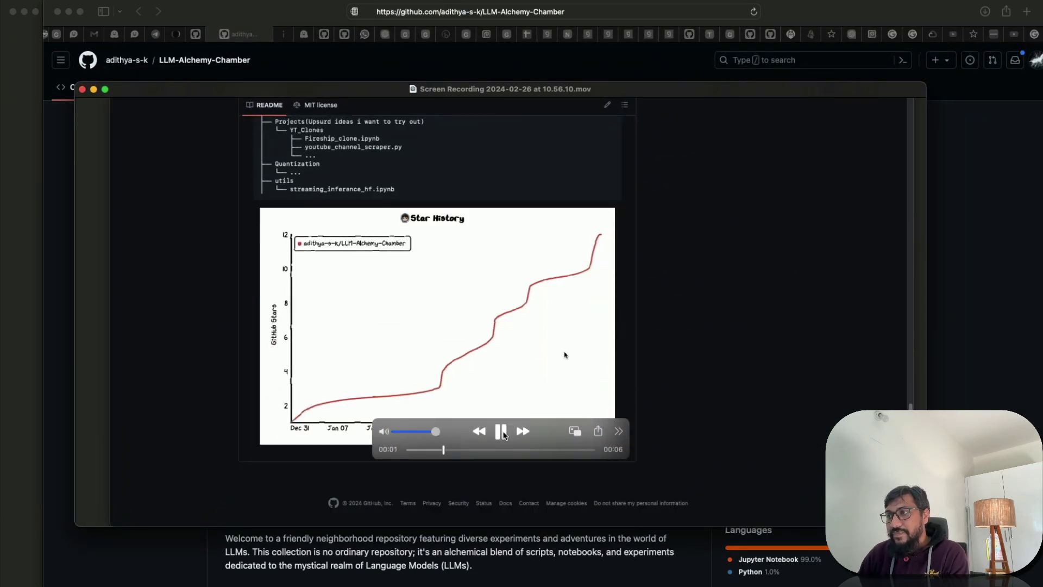
click(82, 89)
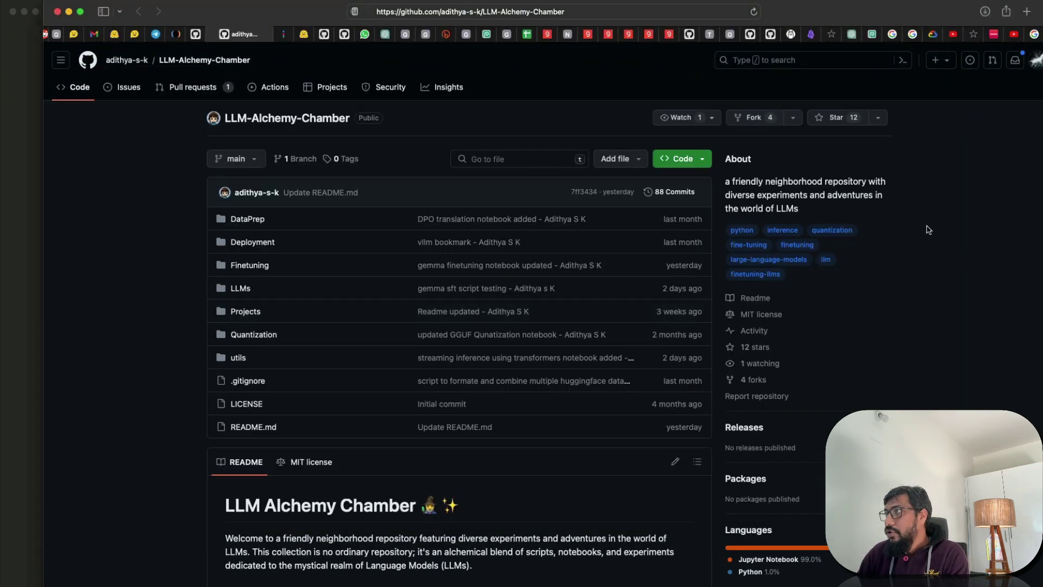
click(28, 302)
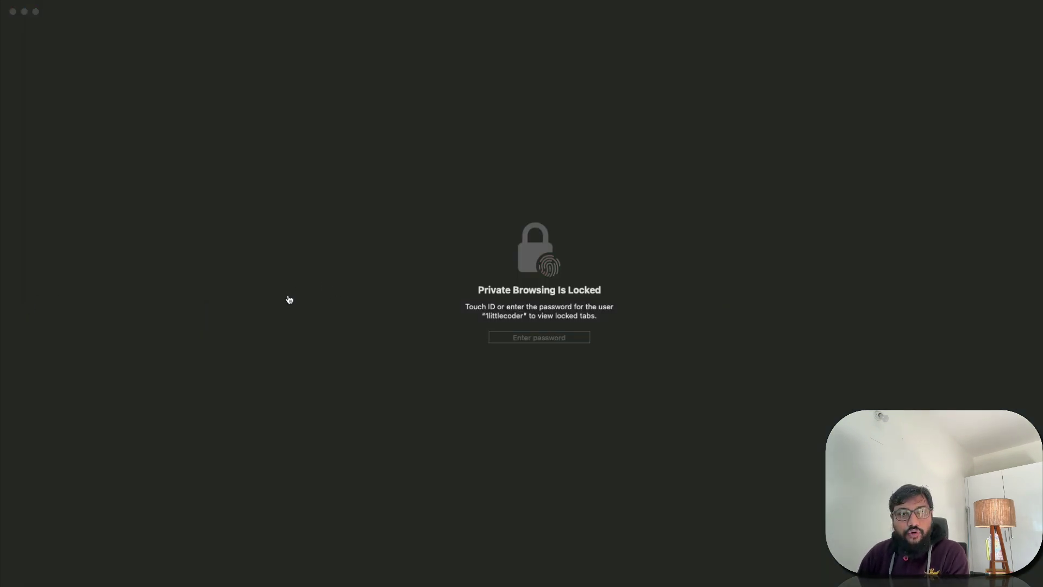
key(super+Tab)
Step: Upload the 6-second GitHub screen recording from the Desktop as a video in the prompt
click(270, 96)
click(285, 216)
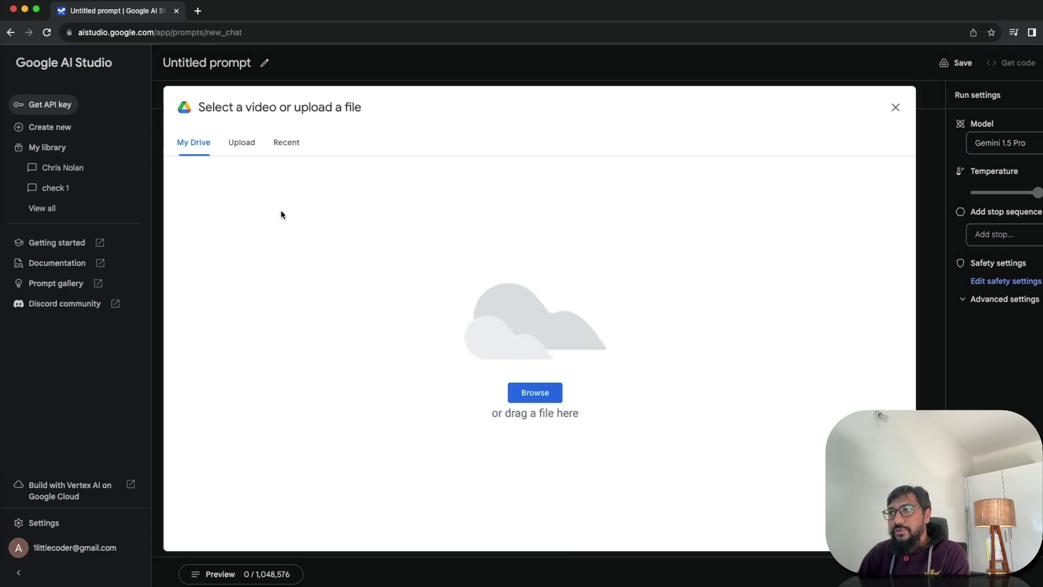
click(523, 389)
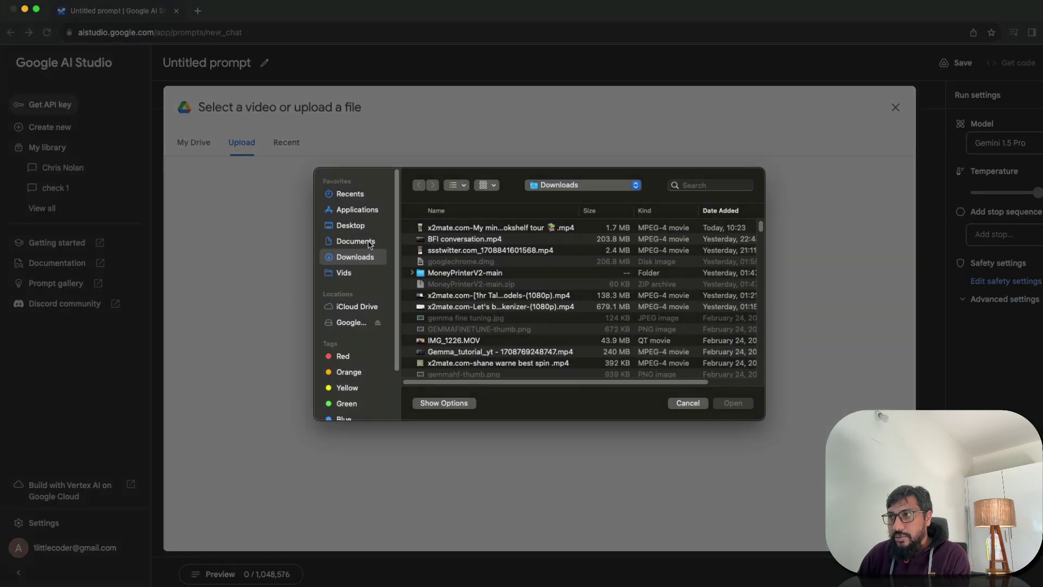
click(358, 229)
double_click(520, 227)
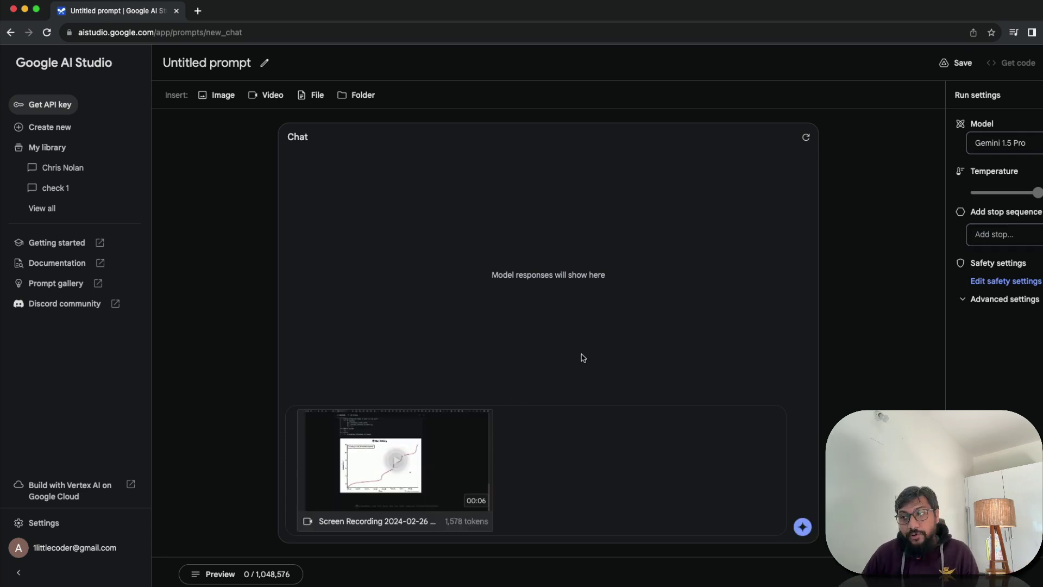
Step: Ask Gemini 'give me everything that you see on this video' about the recording
click(545, 469)
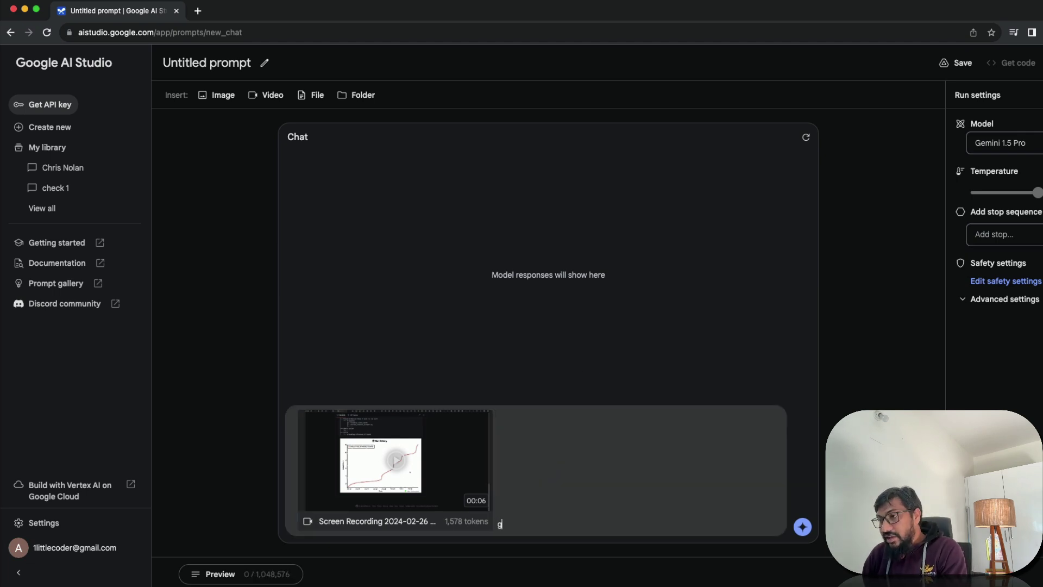
text(give me everything that you see o)
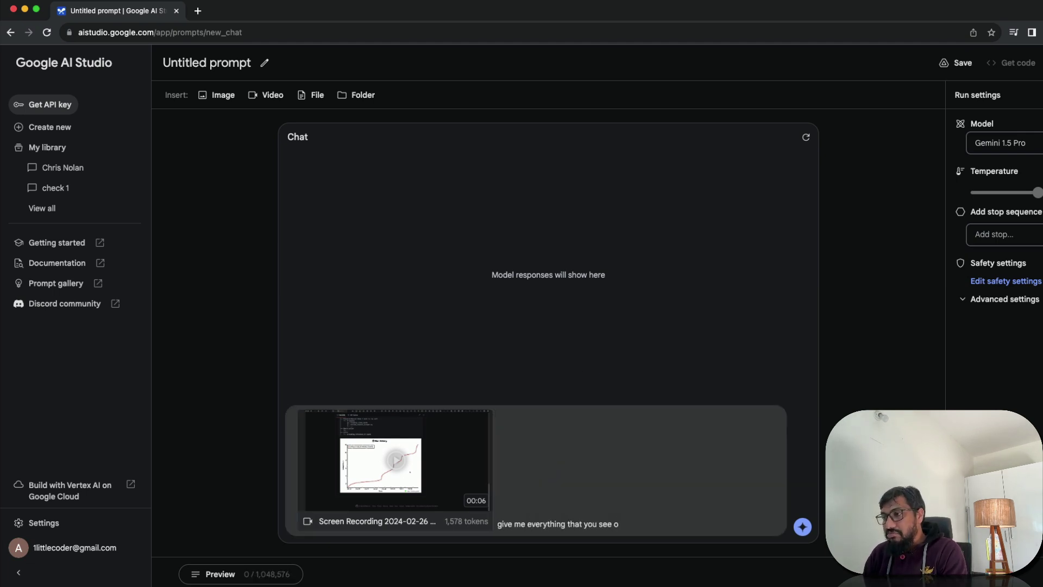
text(n this video)
key(Return)
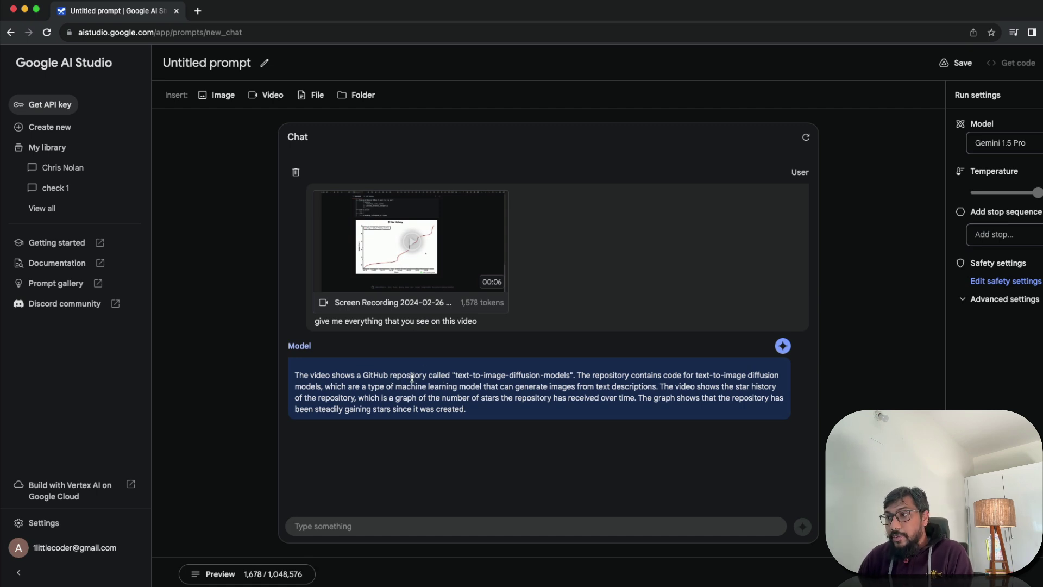
Step: Highlight the repository name and the last line of Gemini's reply
drag(457, 376, 414, 375)
click(581, 378)
click(415, 375)
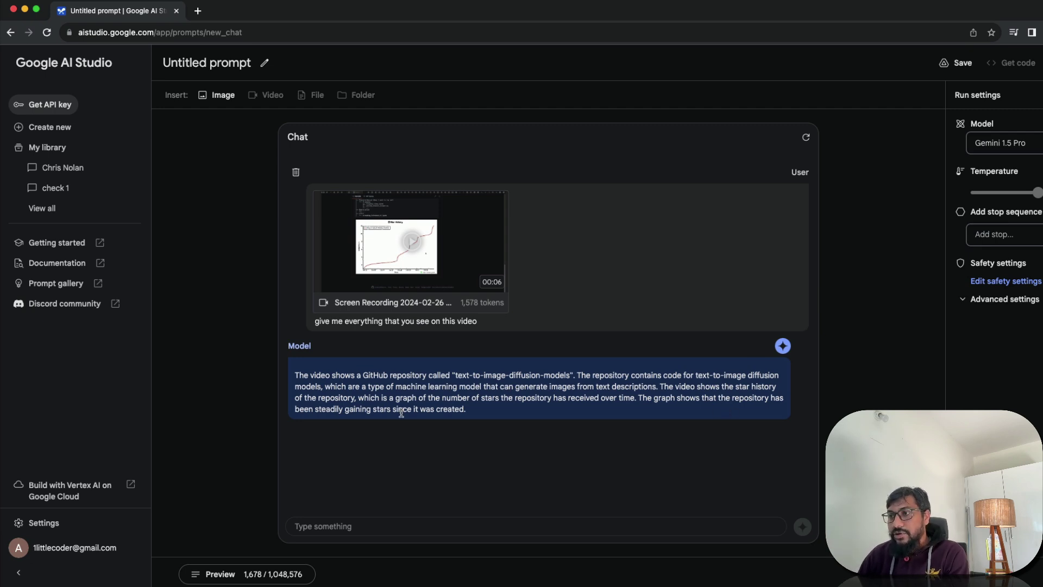
drag(298, 410, 447, 411)
Step: Send the follow-up 'can you describe the graph more', then flip to the GitHub window
click(446, 411)
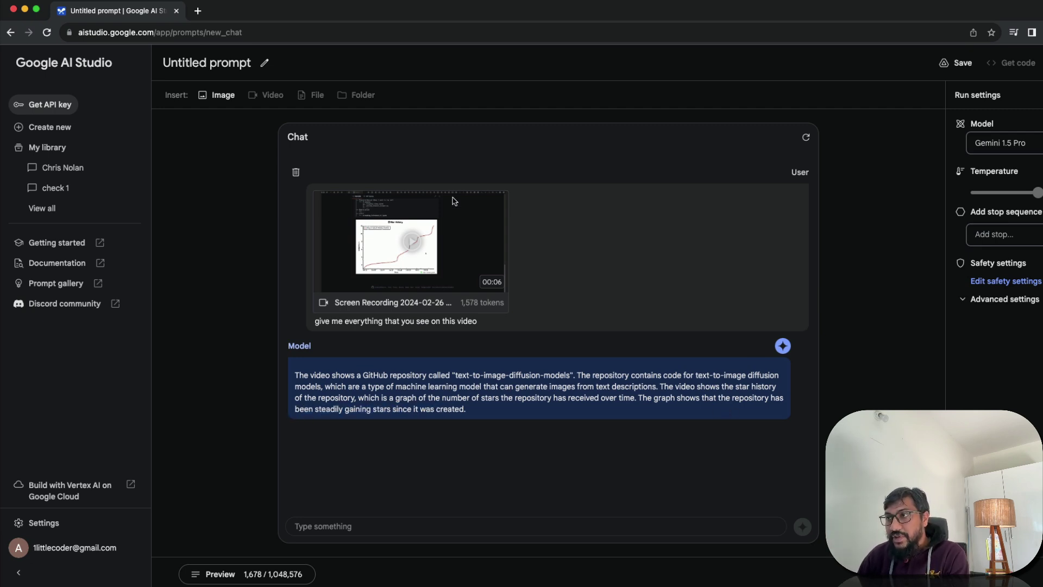
click(454, 531)
text(can you des)
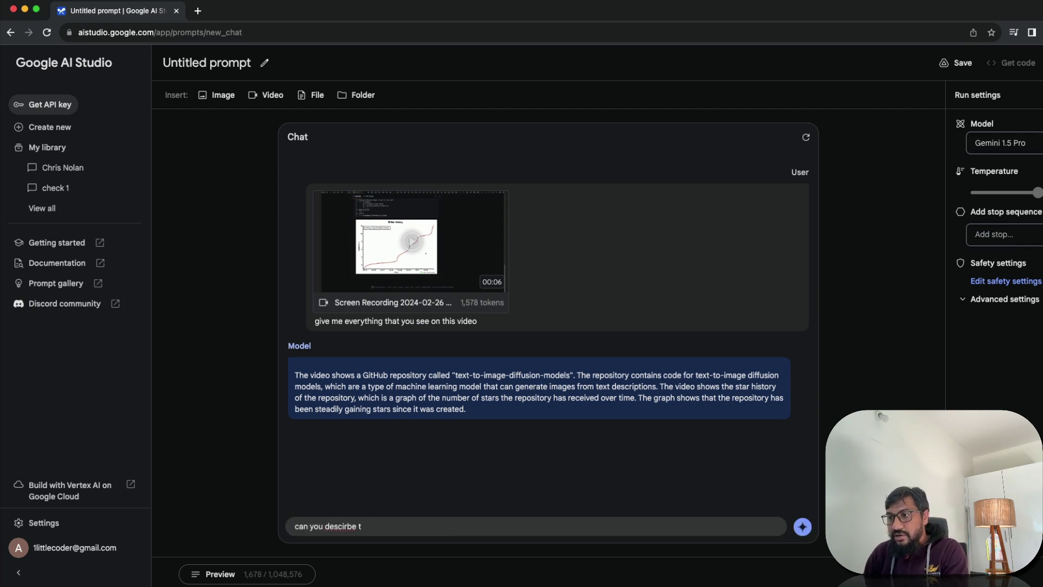
text(cribe the graph more)
key(Return)
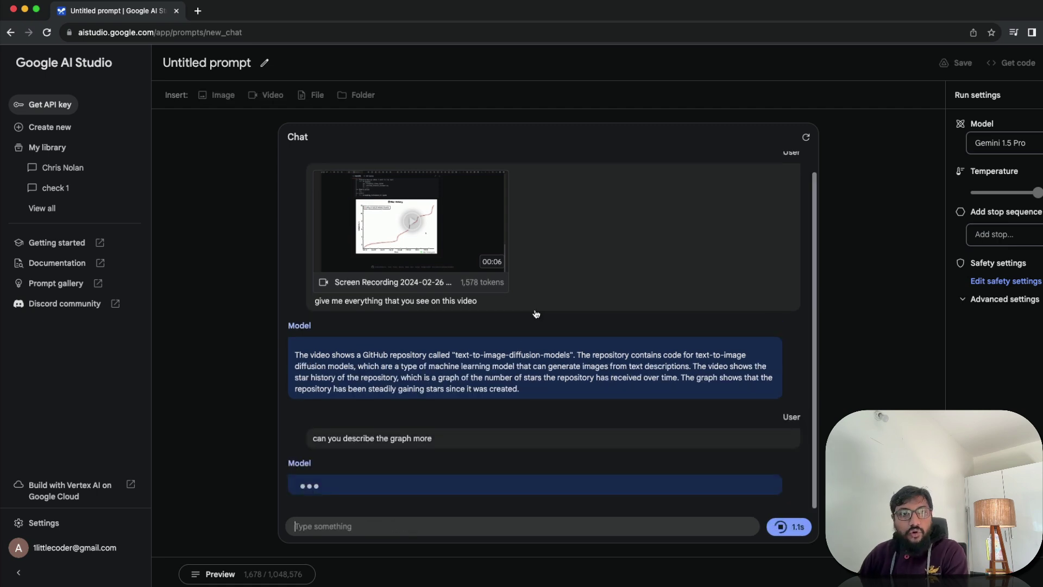
key(super+Tab)
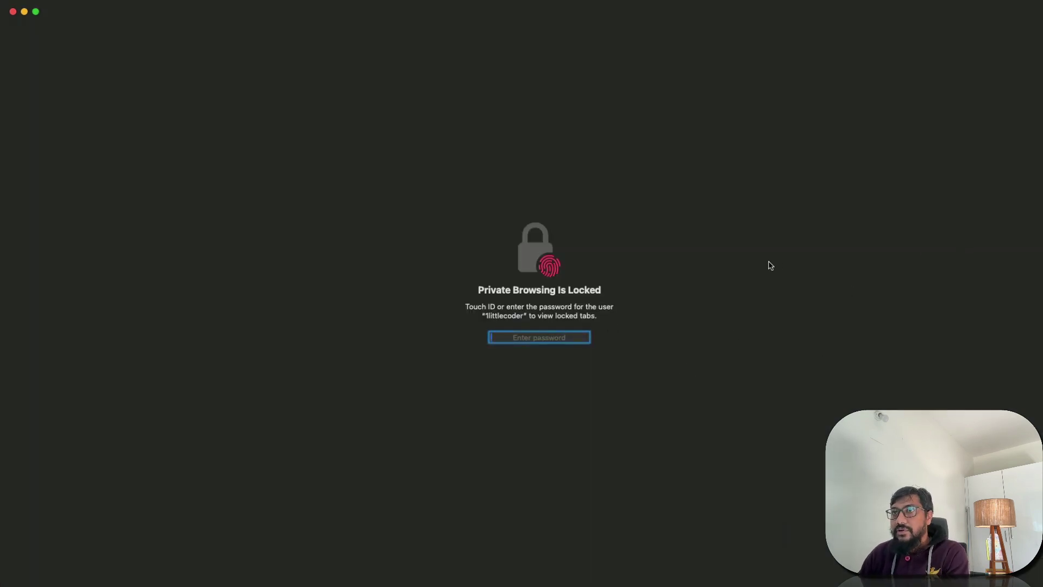
key(super+Tab)
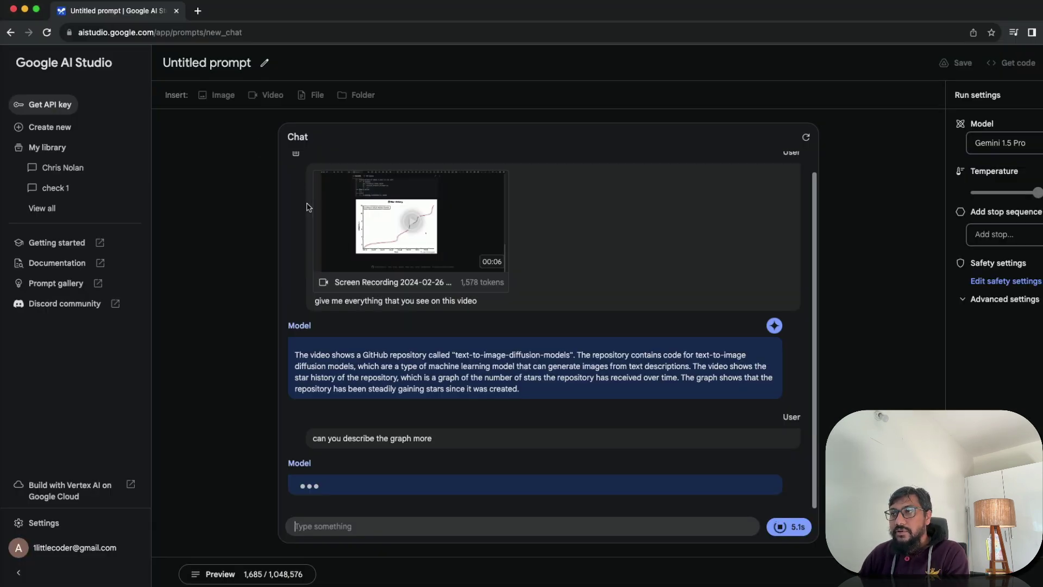
key(super+Tab)
key(super+grave)
Step: Scroll to the repository's Star History chart and star LLM-Alchemy-Chamber
scroll(519, 295, down, 20)
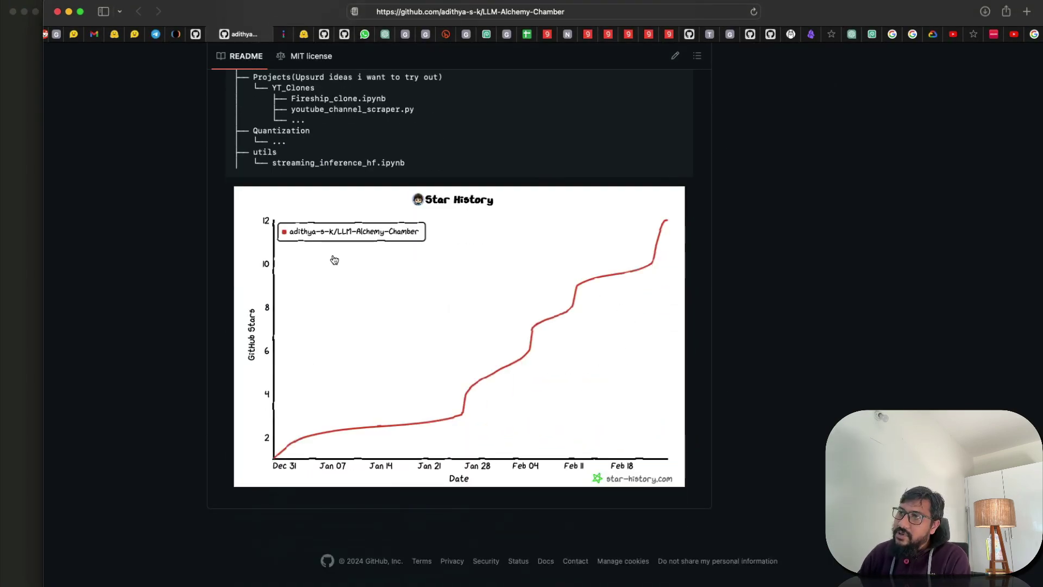
scroll(705, 244, up, 20)
scroll(706, 245, down, 20)
scroll(688, 234, up, 20)
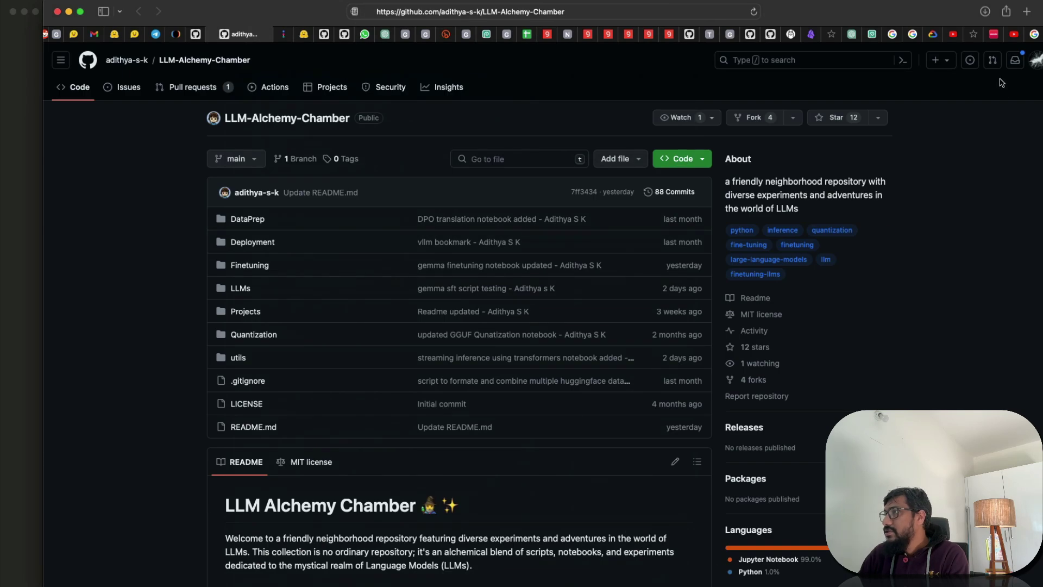
click(858, 119)
scroll(972, 260, down, 20)
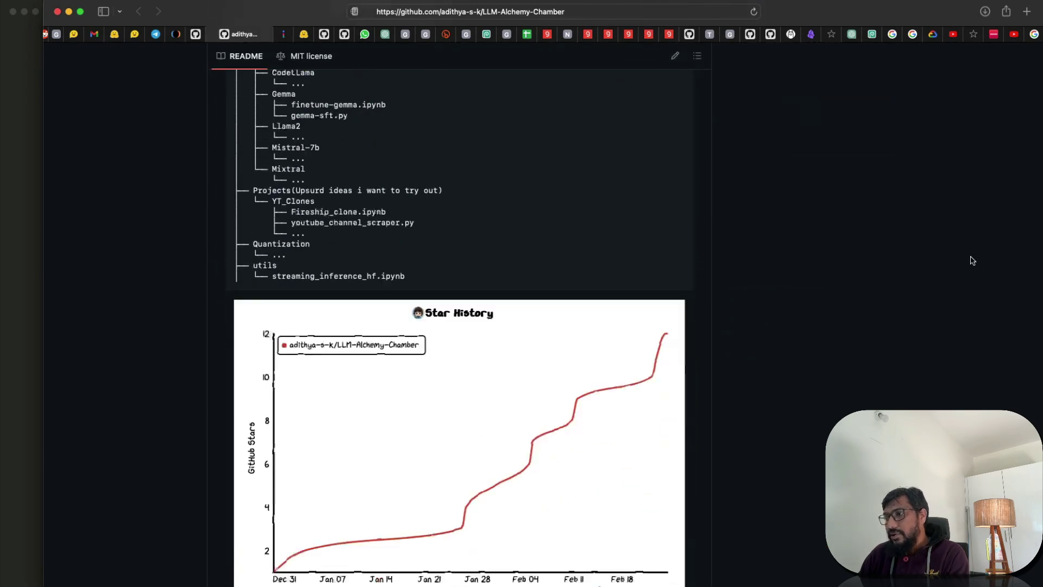
scroll(972, 261, down, 5)
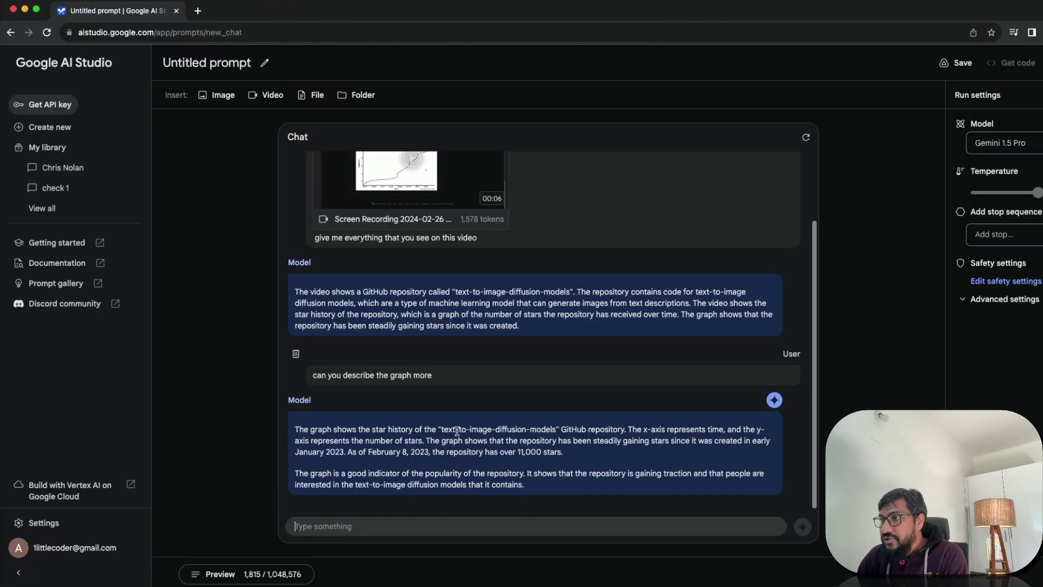
Step: Highlight the opening of Gemini's graph description in the reply
drag(449, 434, 379, 447)
click(589, 430)
click(444, 423)
Step: Check Gemini's 'As of February 8, 2023' star claim against GitHub's 12-star chart
click(575, 459)
click(379, 446)
key(super+Tab)
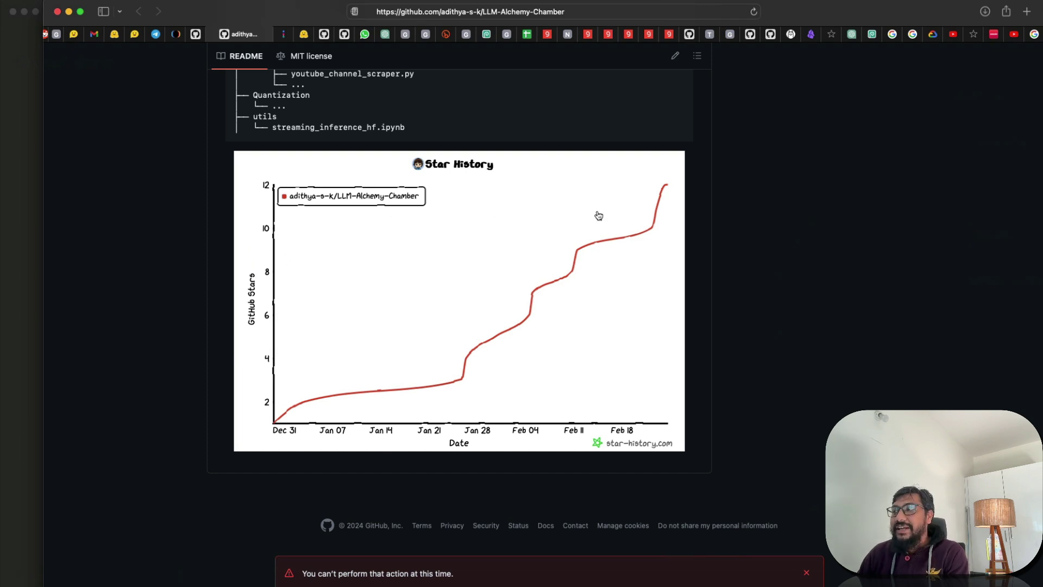
key(super+Tab)
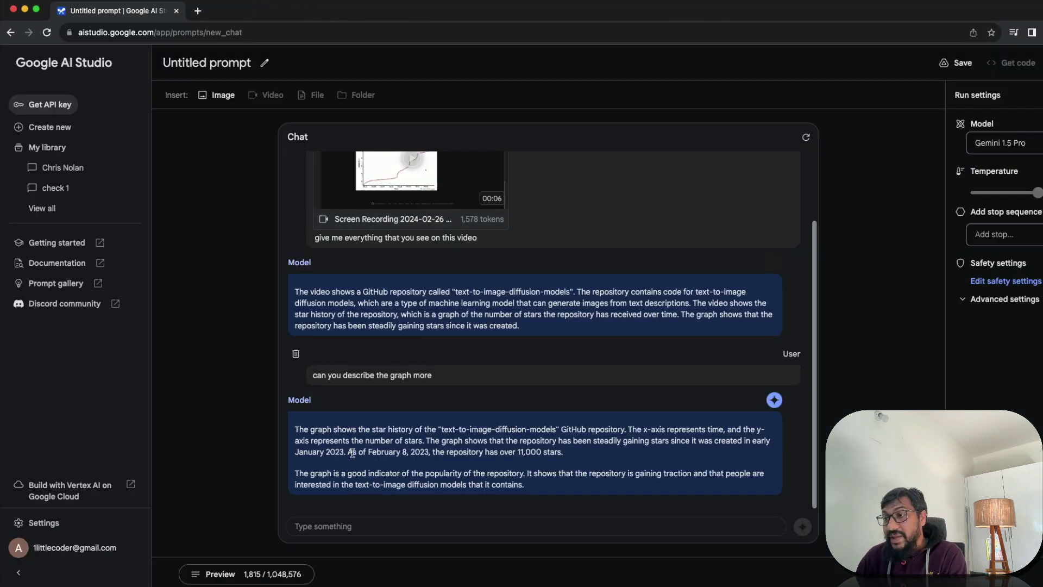
drag(348, 452, 462, 451)
click(462, 451)
key(super+Tab)
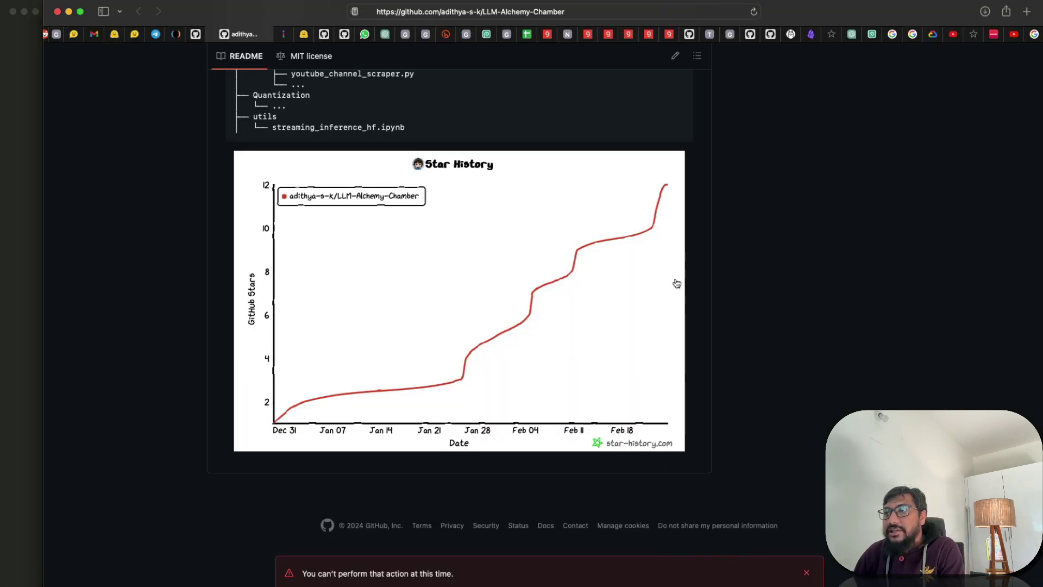
scroll(678, 284, up, 15)
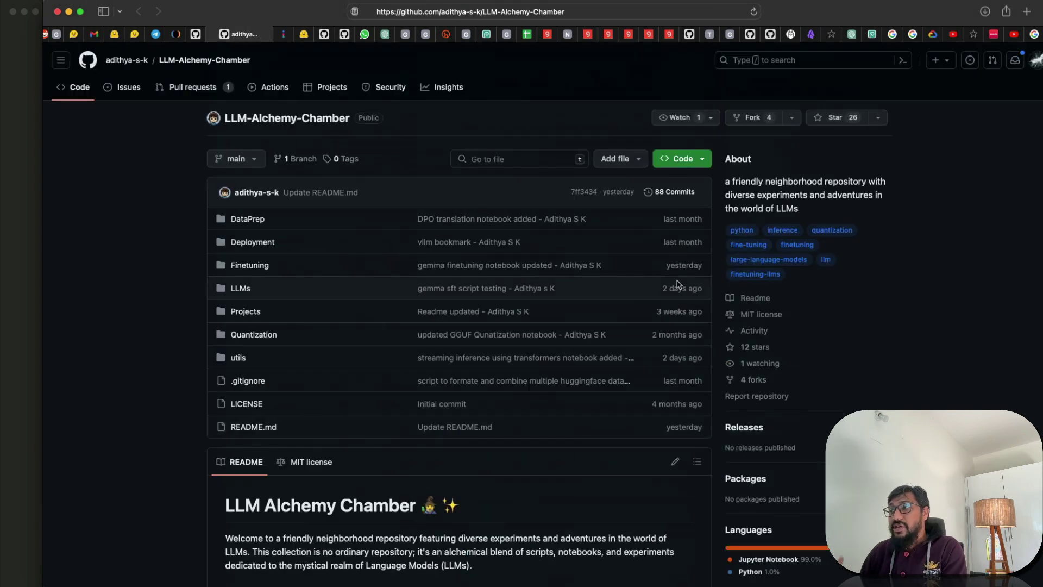
key(super+Tab)
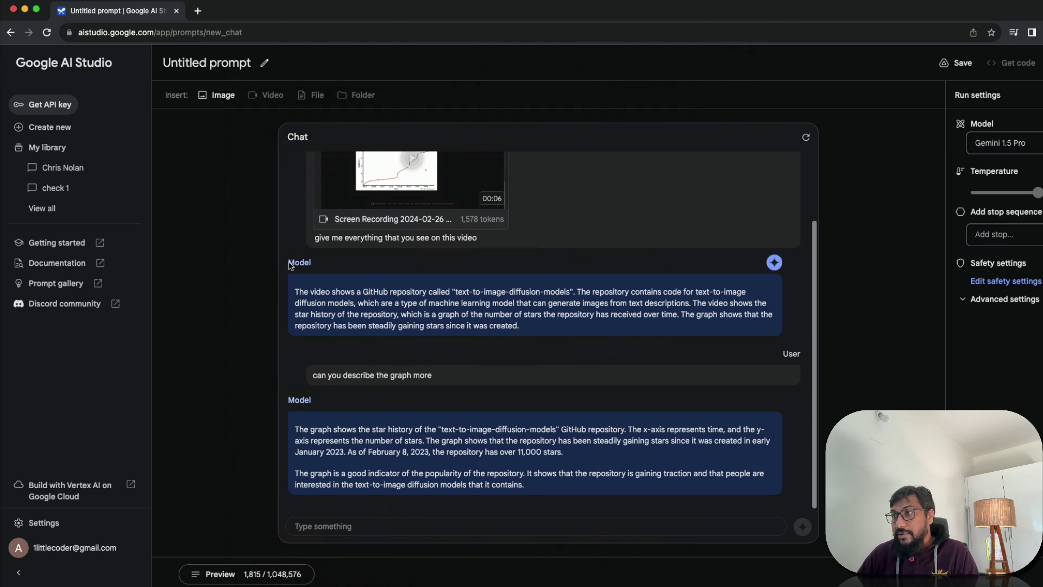
Step: Clear the chat and start a new chat prompt using Gemini 1.5 Pro
click(806, 136)
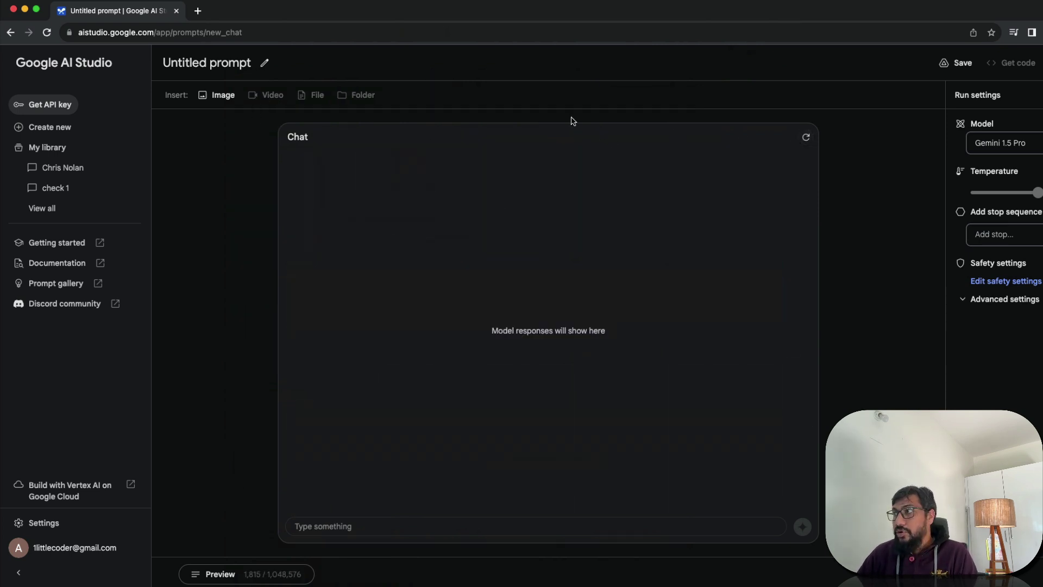
click(1001, 143)
click(966, 202)
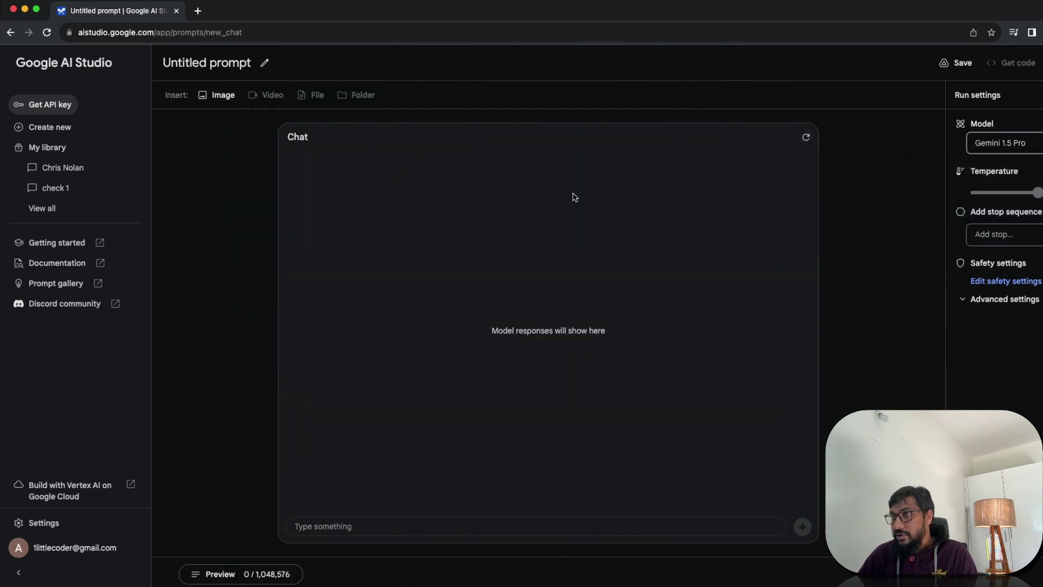
click(60, 128)
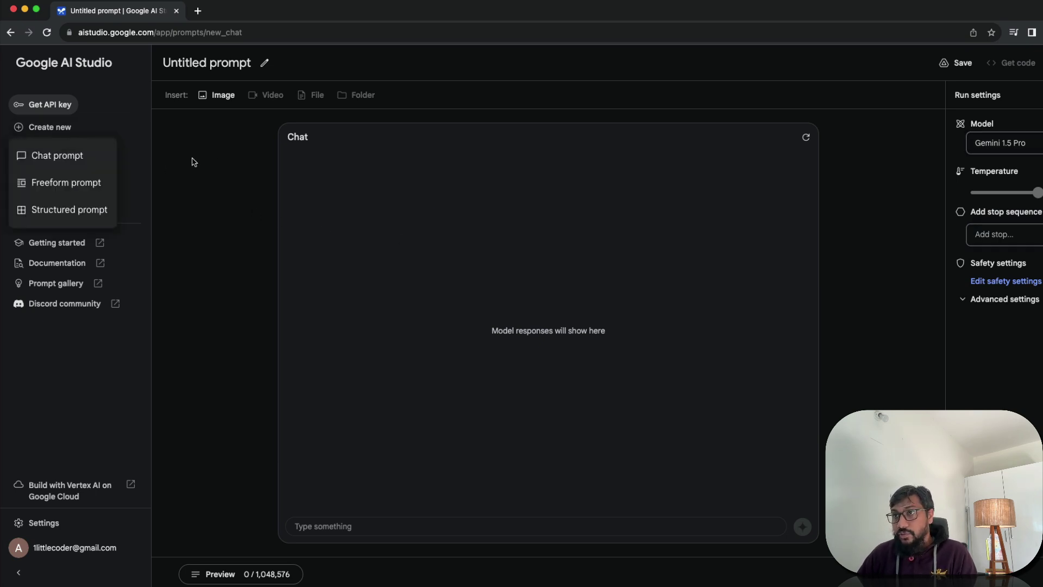
click(55, 155)
click(650, 349)
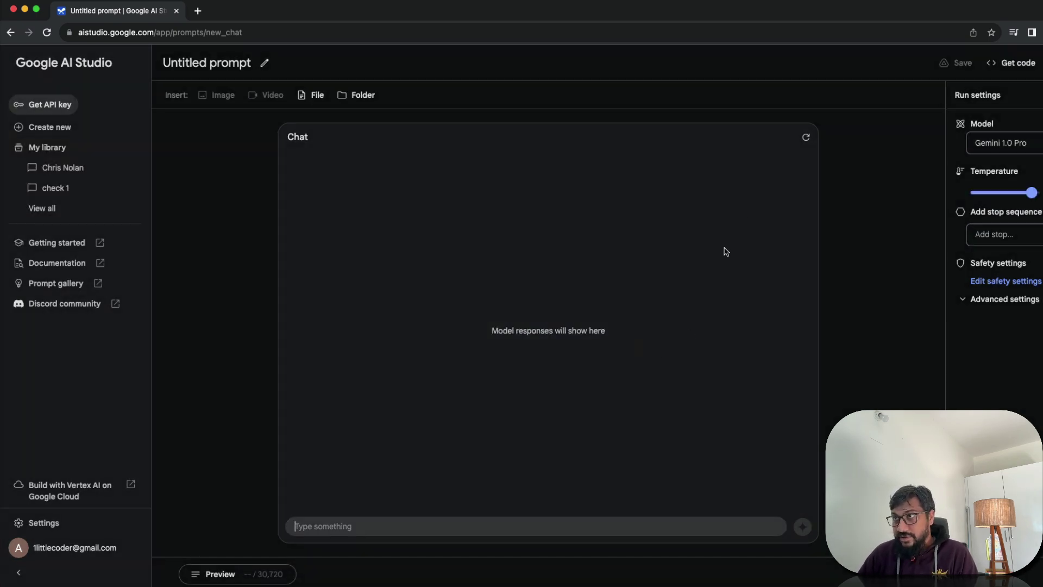
click(1001, 143)
click(999, 199)
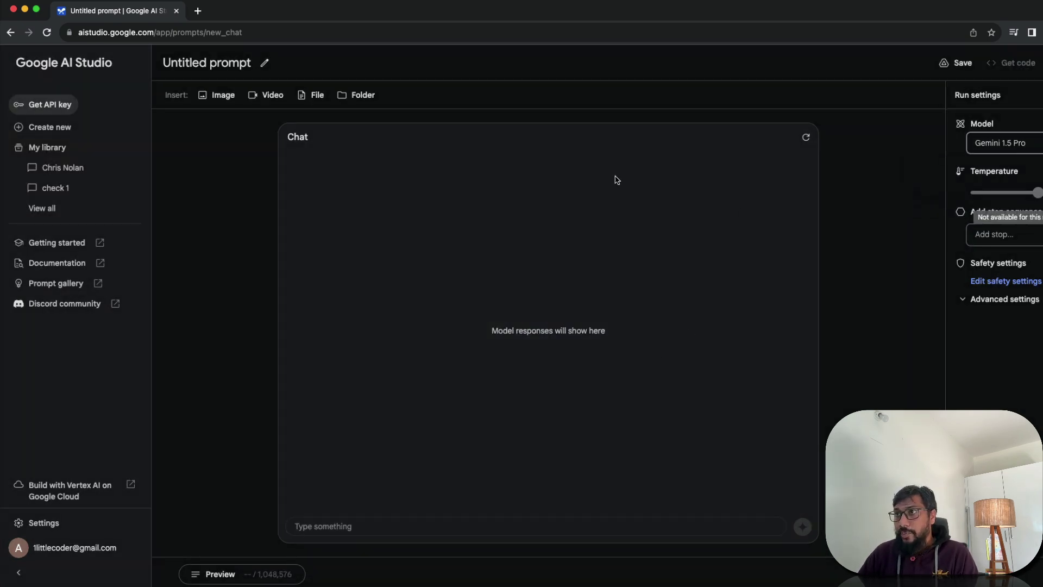
Step: Upload the Desktop's Screen Recording 2024-02-26 at 10.20.31 as a video
click(267, 95)
click(270, 209)
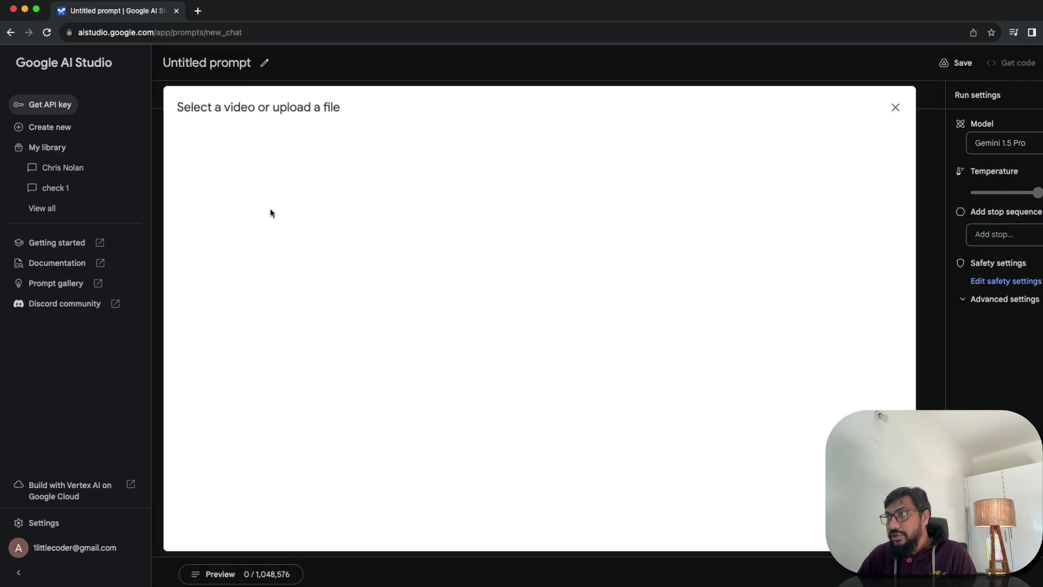
click(533, 391)
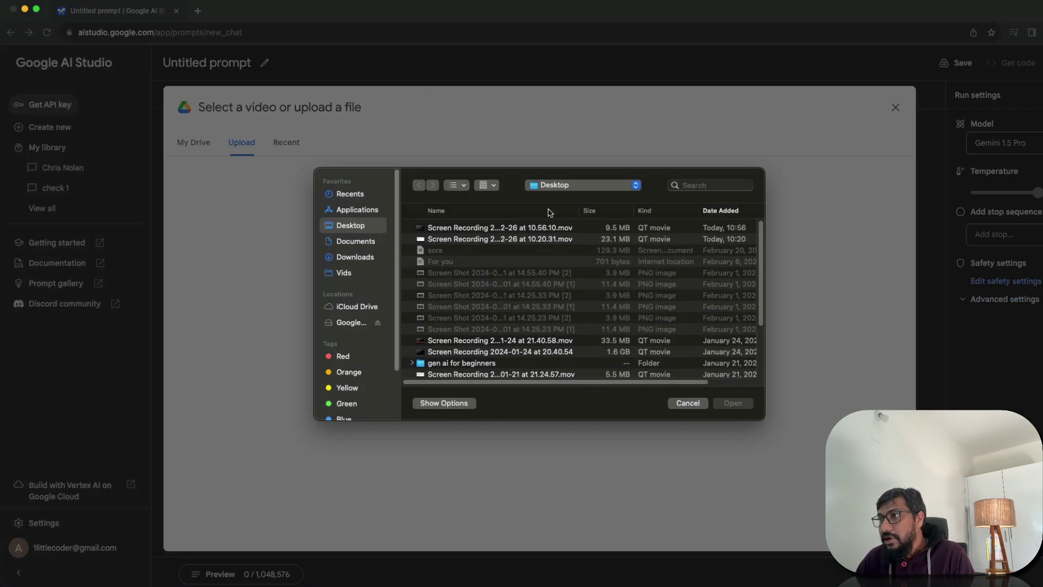
click(519, 240)
click(734, 404)
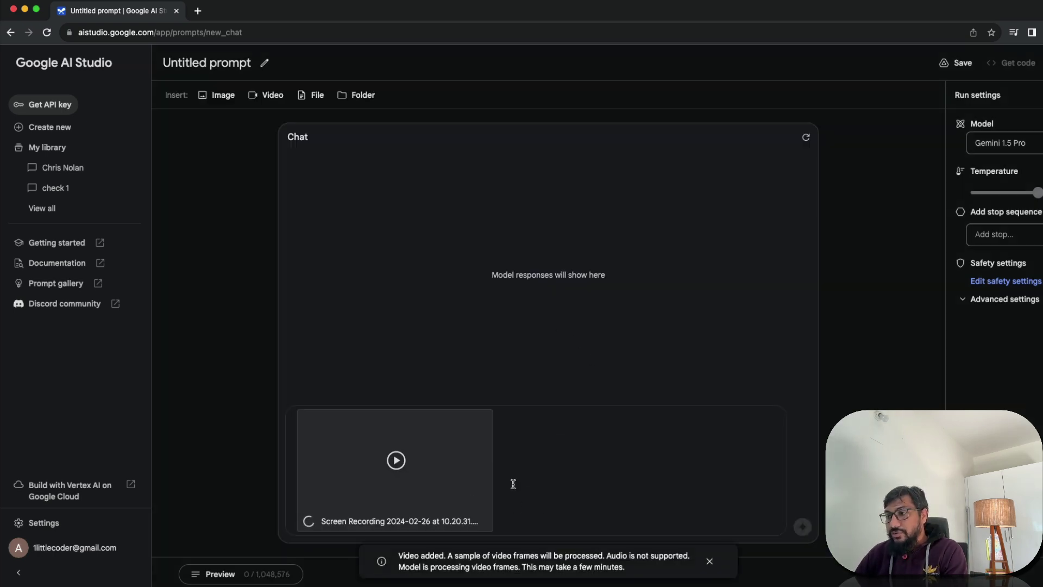
Step: Ask Gemini 'can you list the list of papers from this' about the uploaded video
click(550, 502)
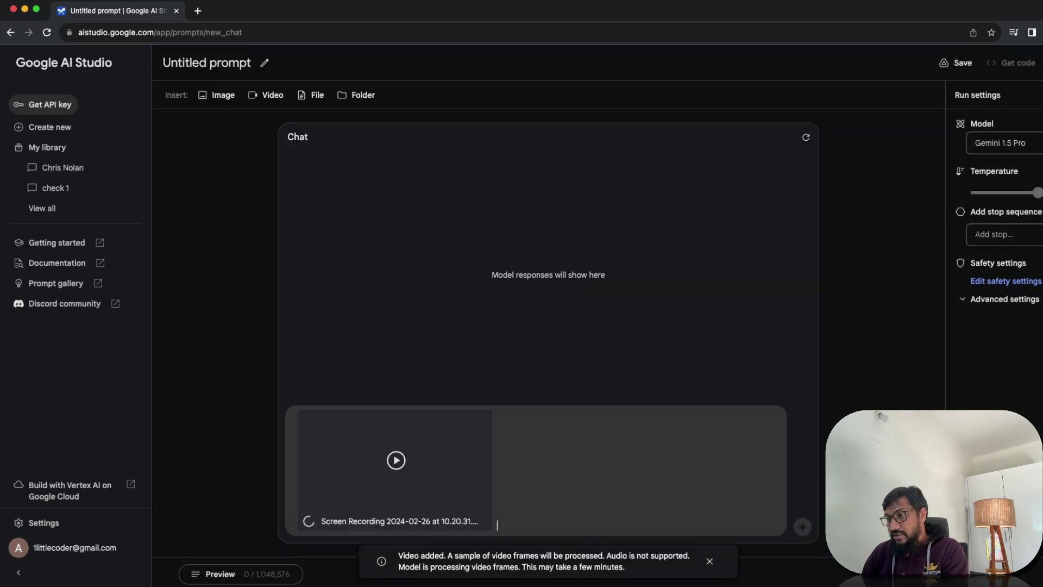
text(can yo)
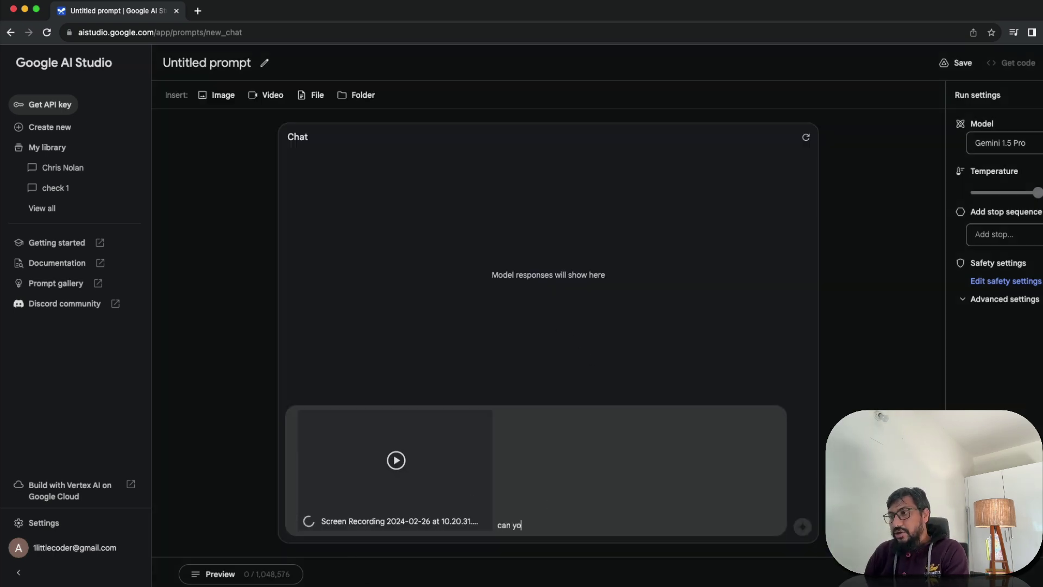
text(u list the list of papers)
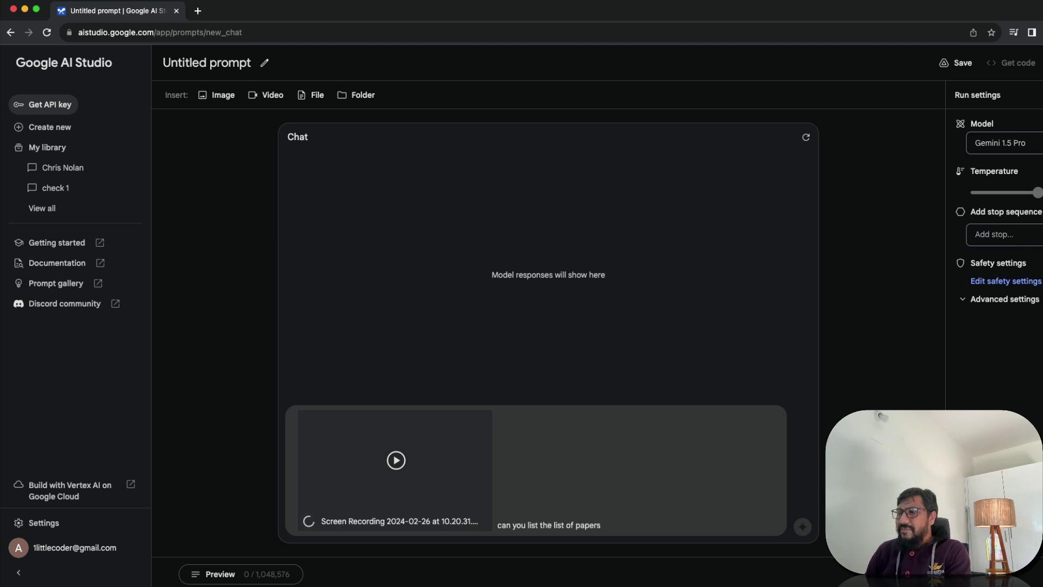
text( from this?)
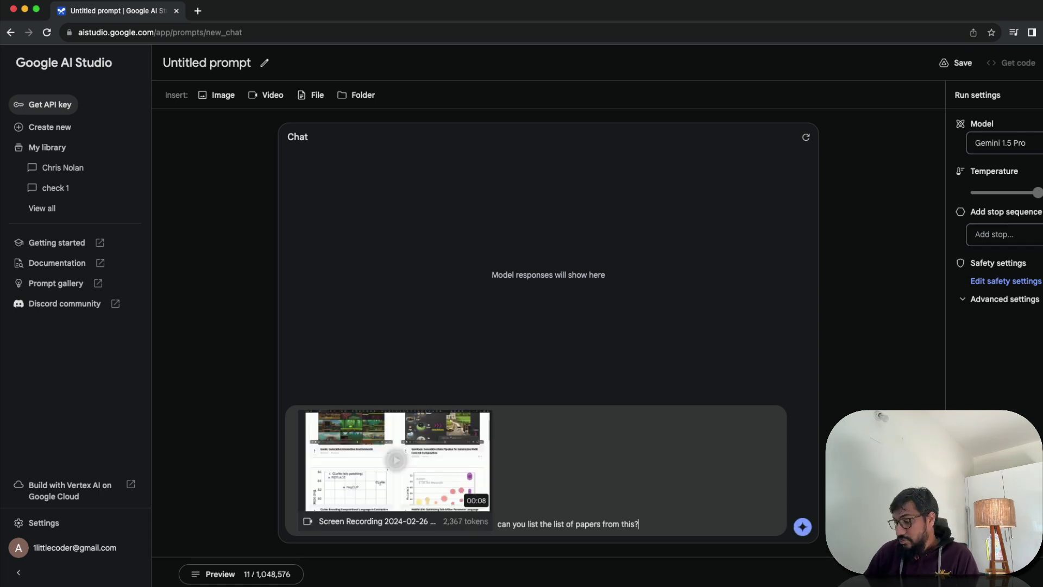
key(super+Return)
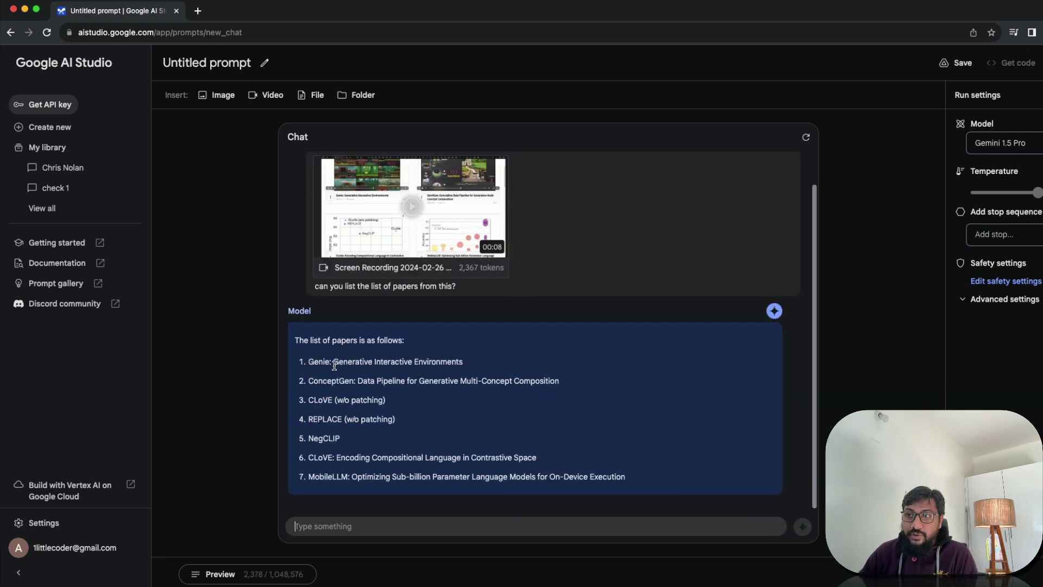
drag(308, 361, 452, 371)
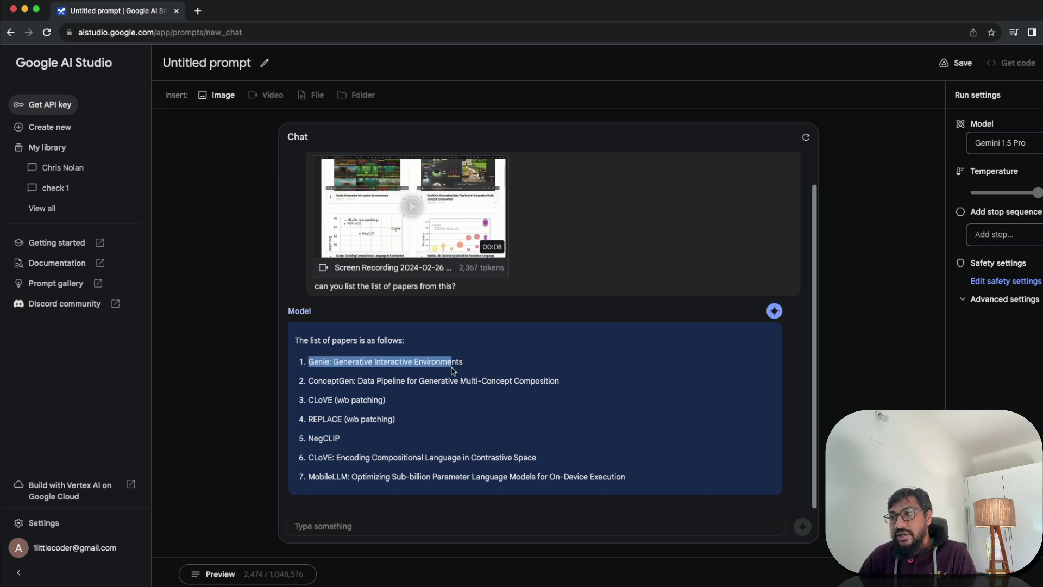
click(479, 370)
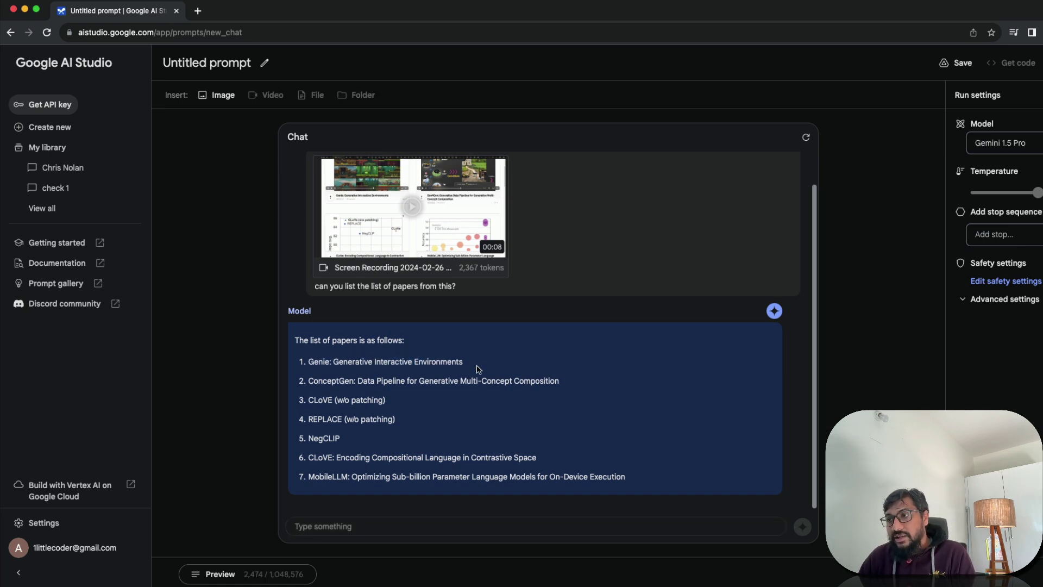
double_click(348, 380)
click(361, 380)
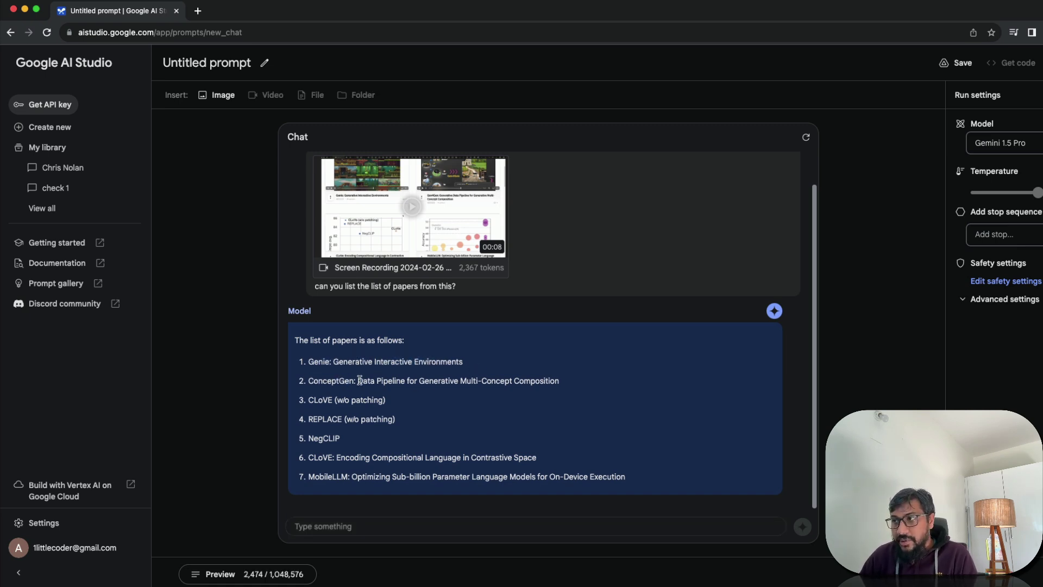
drag(361, 380, 592, 383)
click(592, 383)
drag(396, 419, 321, 392)
drag(356, 443, 300, 399)
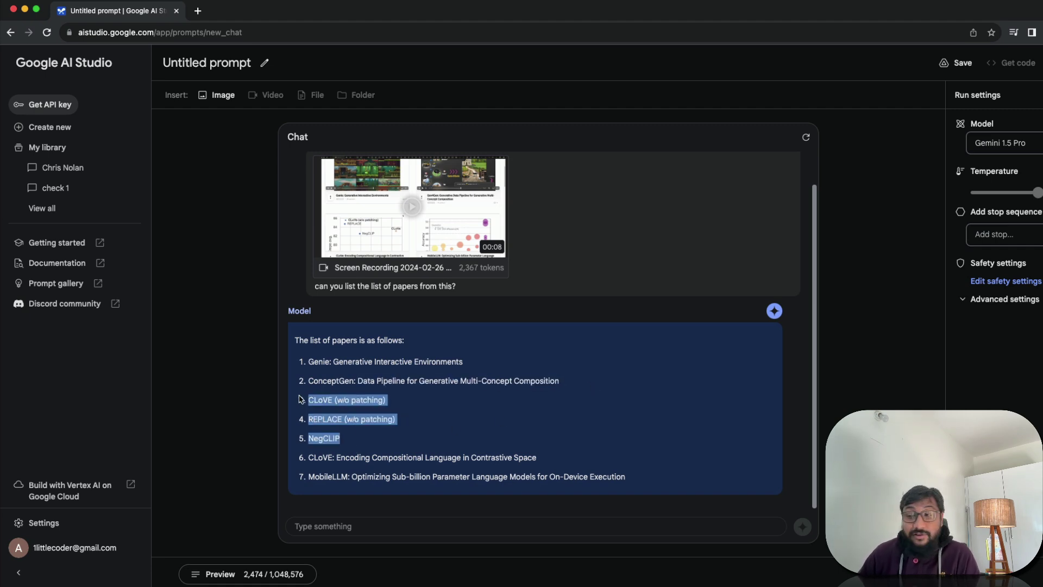
drag(325, 458, 579, 461)
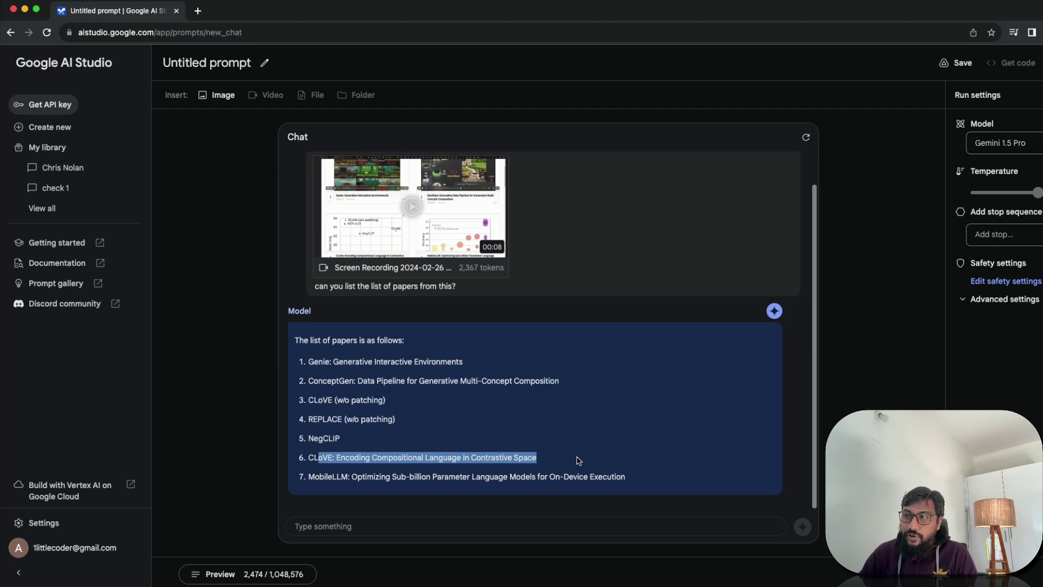
click(335, 477)
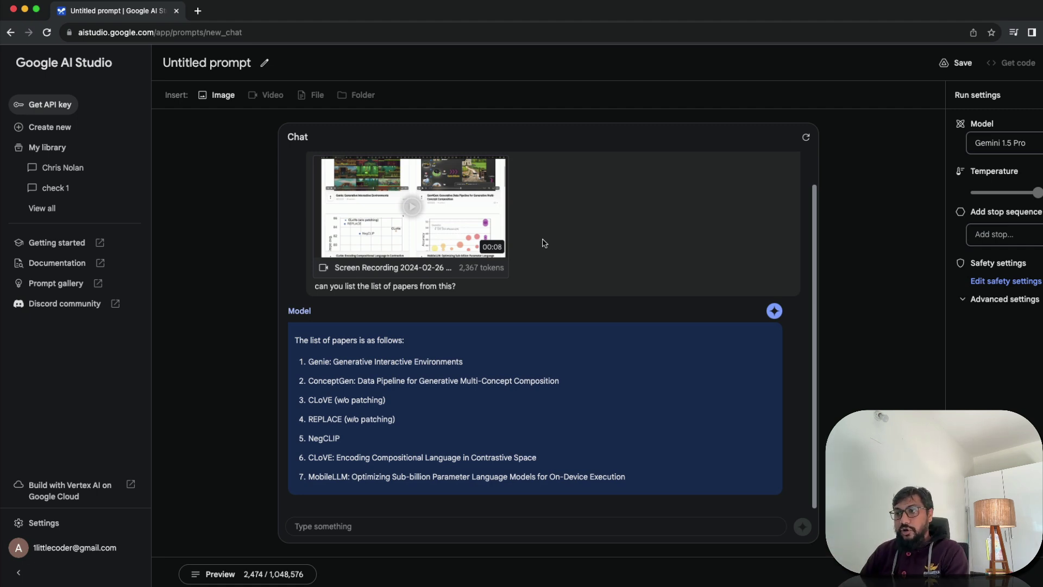
Step: Ask the follow-up question 'what could the first paper mean' about the Genie paper
click(427, 531)
text(what does the first m)
key(BackSpace)
text(paper)
key(super+a)
text(wh)
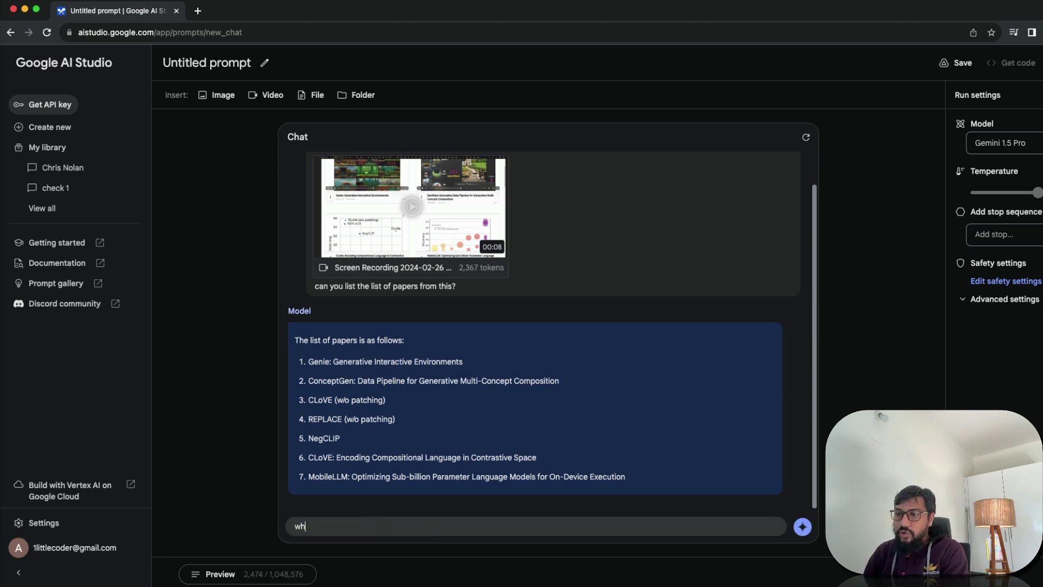
text(at could the ifrst)
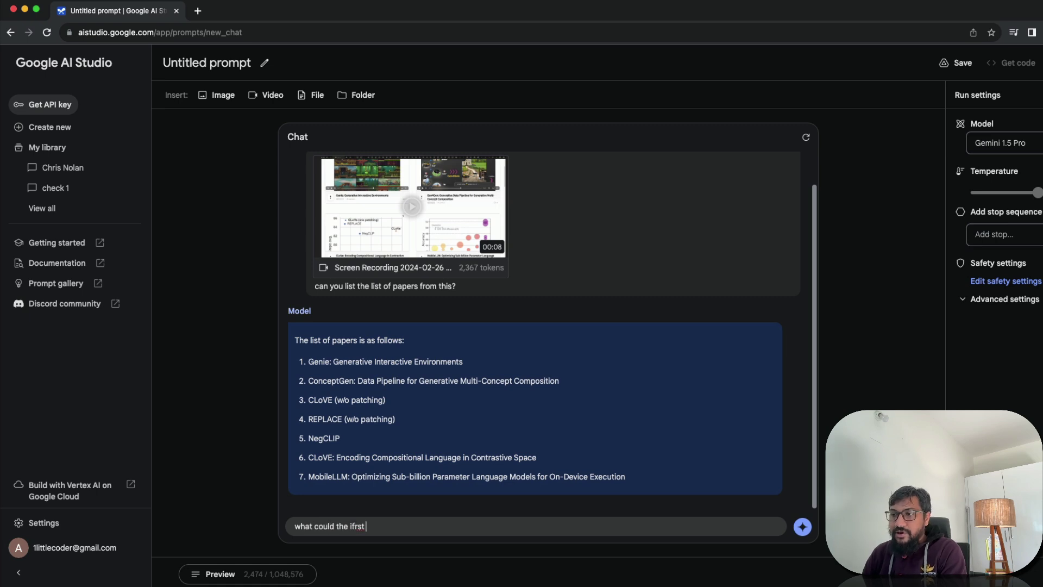
text(first paper mean)
key(Return)
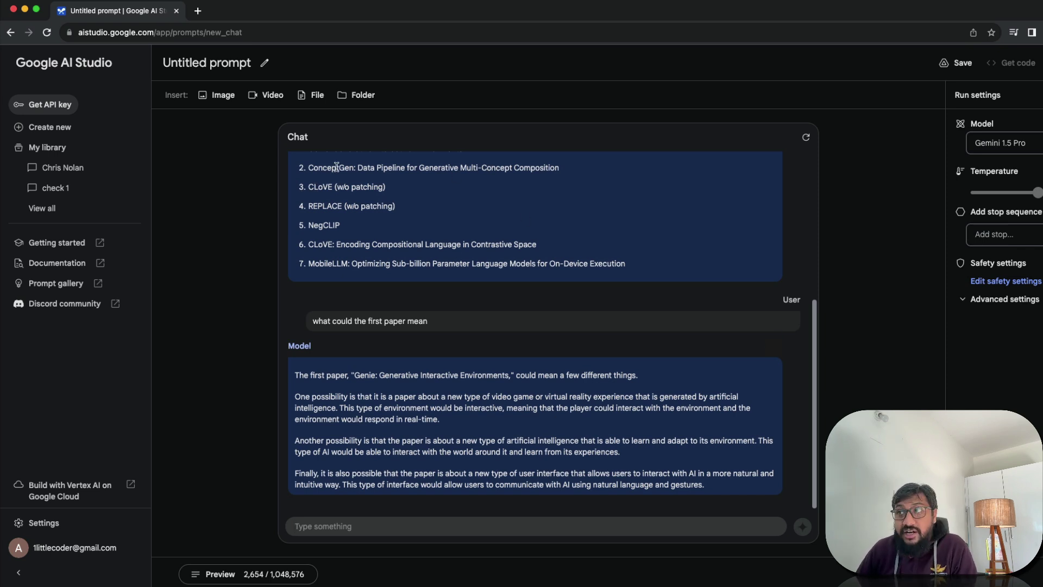
click(361, 94)
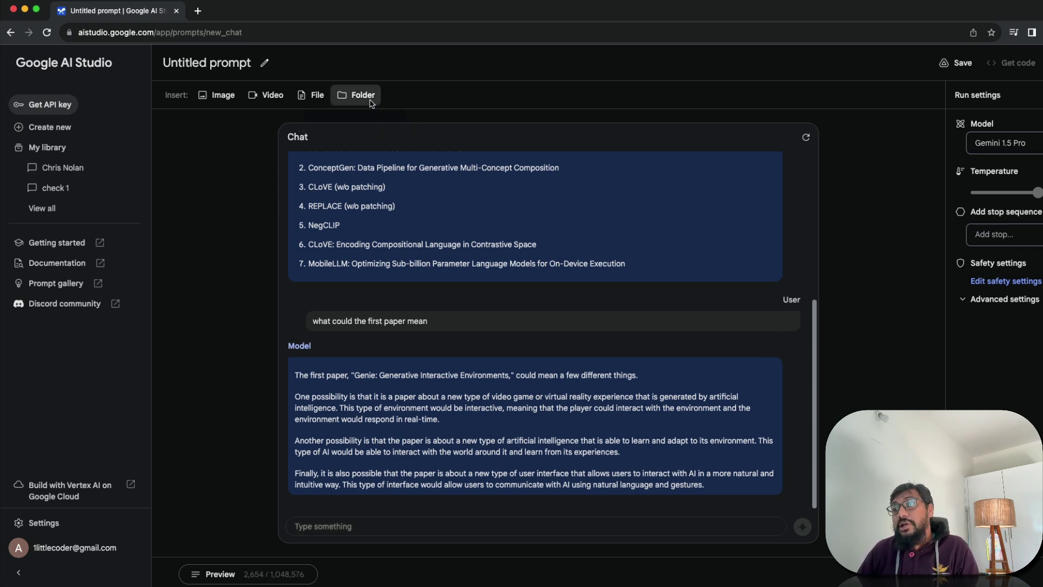
scroll(506, 307, down, 3)
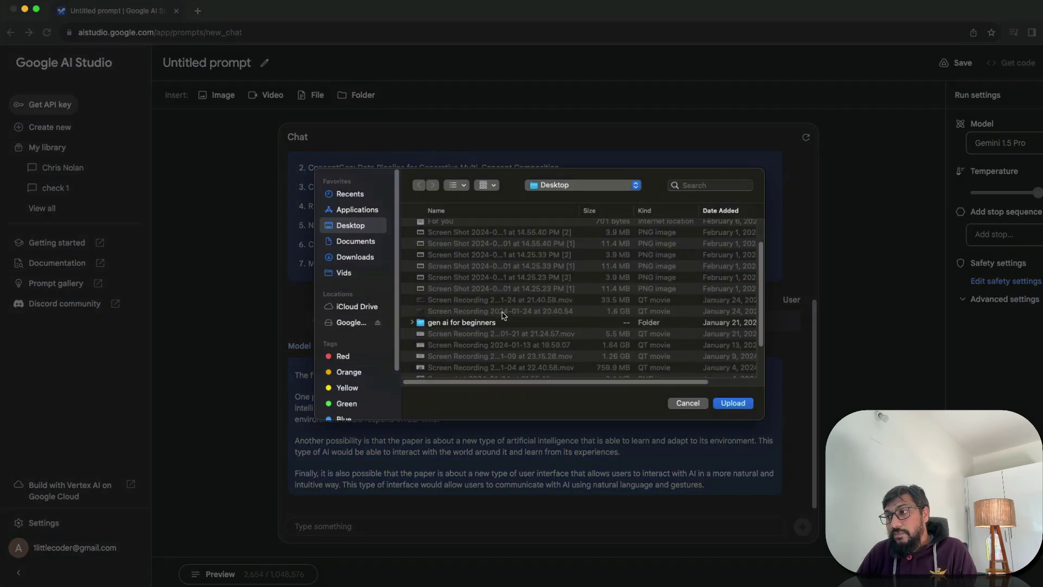
click(358, 263)
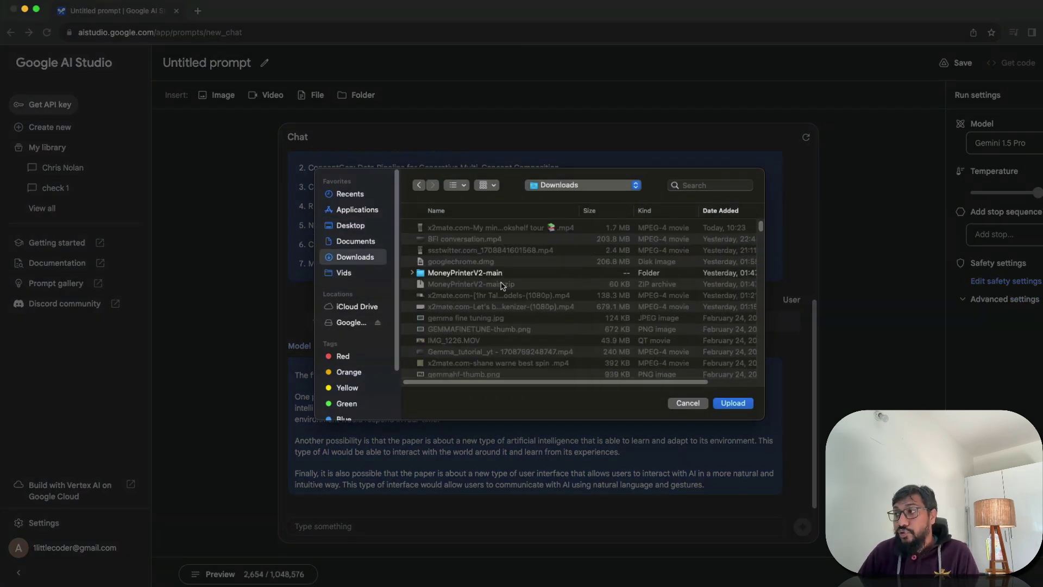
scroll(565, 298, down, 2)
scroll(591, 321, up, 2)
click(705, 403)
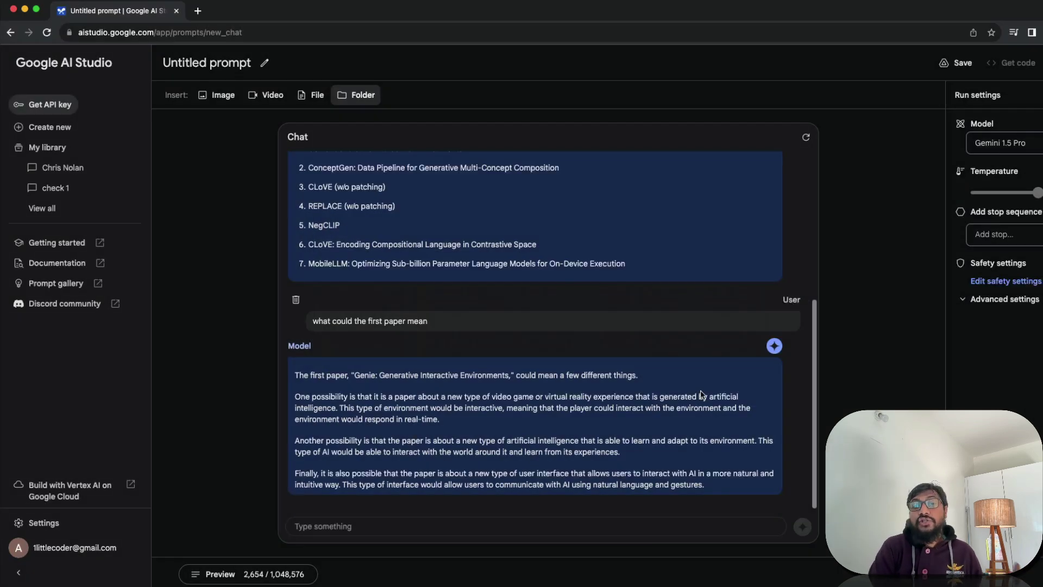